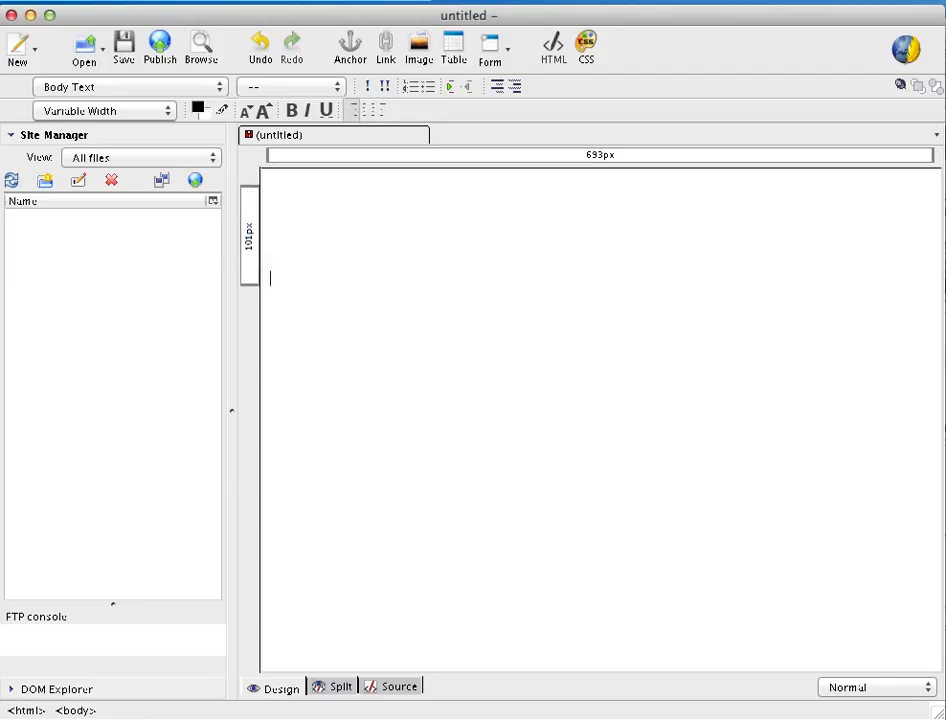
pyautogui.press('Return')
# Type the Heading 1 title 'Web Page with images' at the top of the page and start a new line
pyautogui.press('BackSpace')
pyautogui.press('BackSpace')
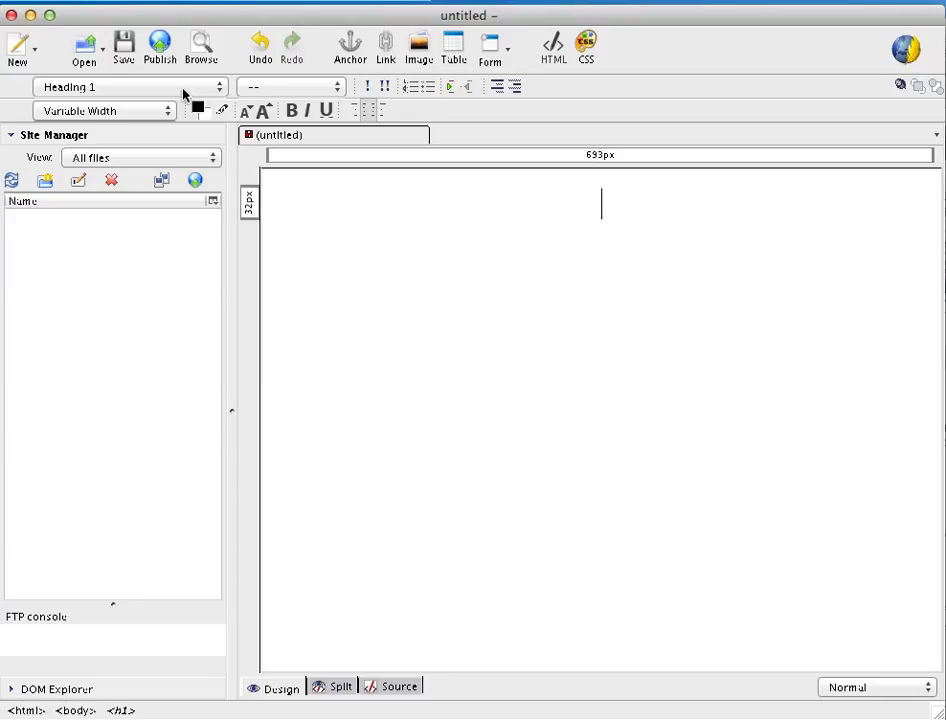
pyautogui.write('We')
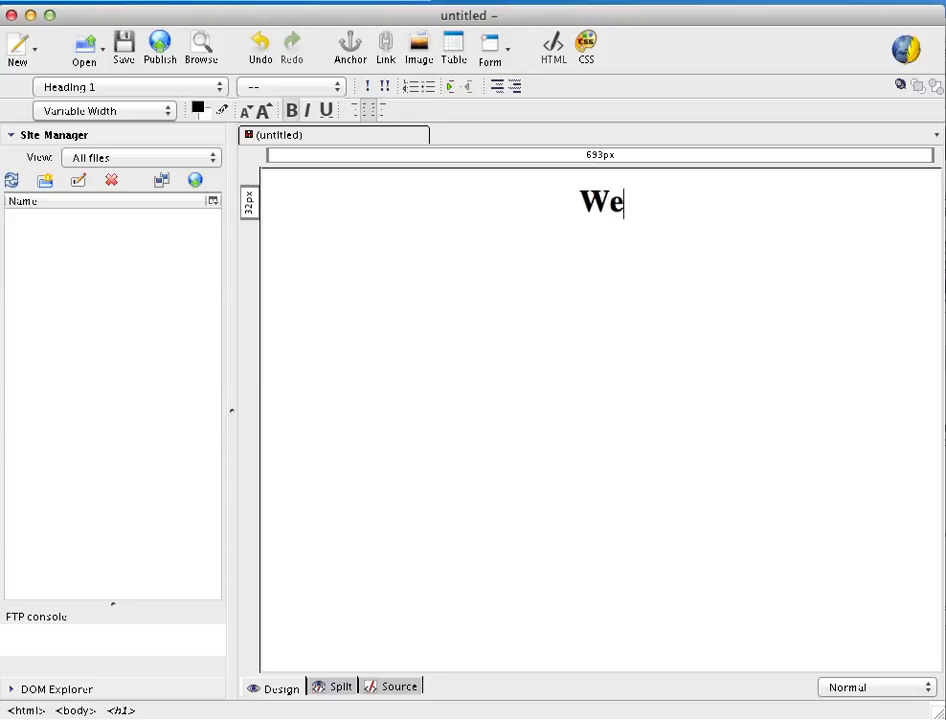
pyautogui.write('b Page')
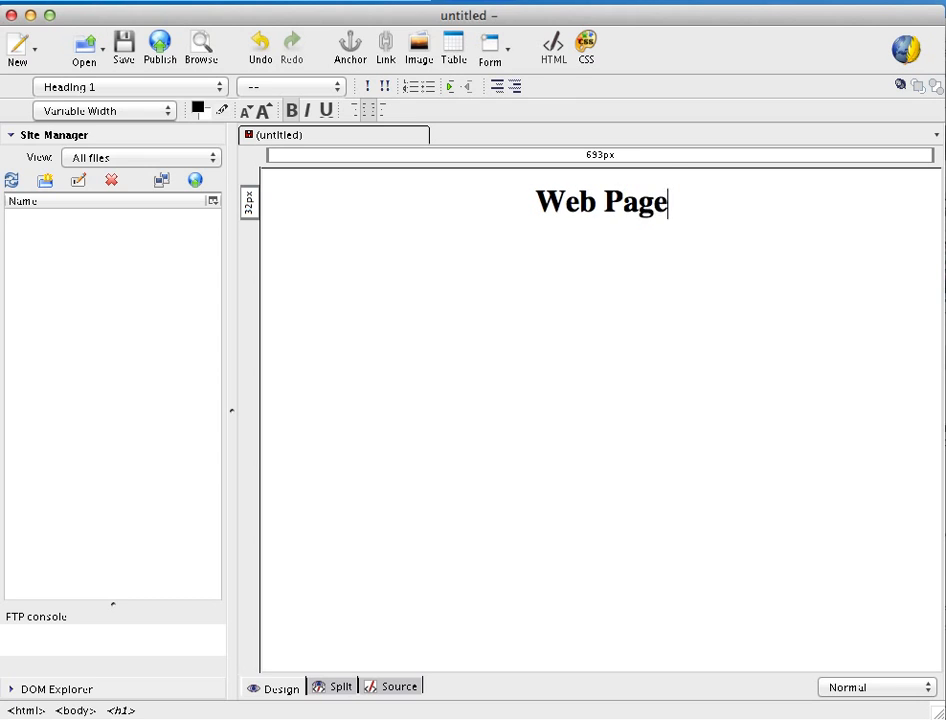
pyautogui.write(' with ')
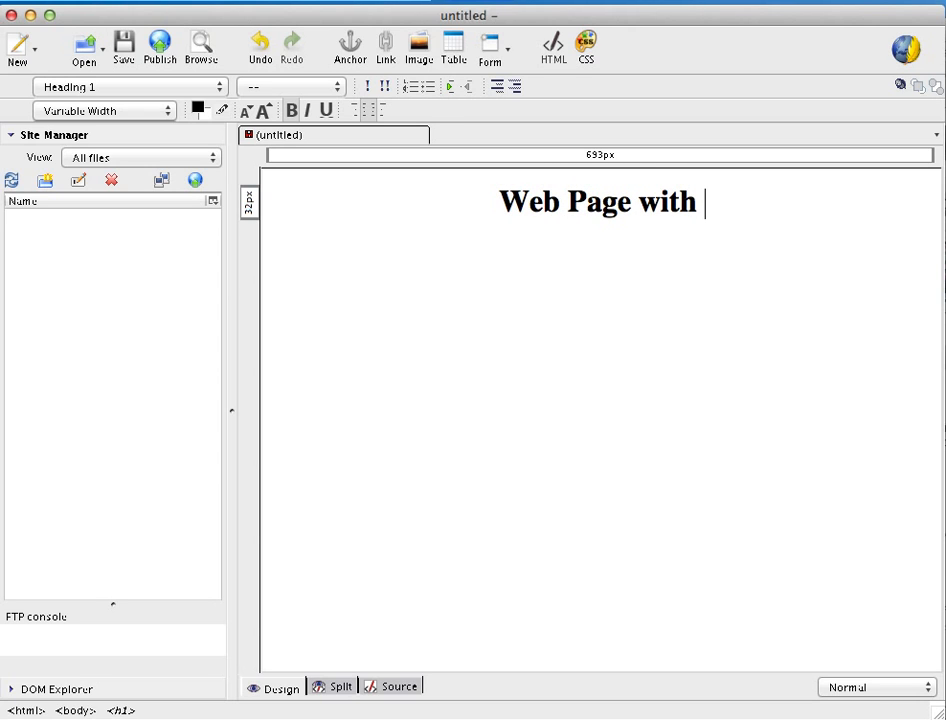
pyautogui.write('images')
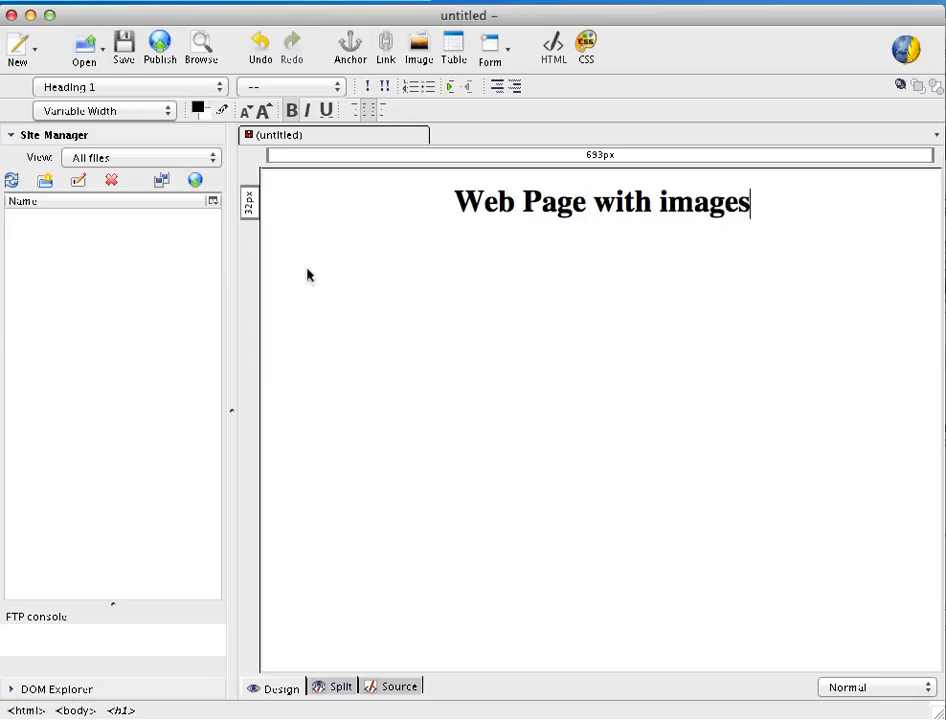
pyautogui.press('Return')
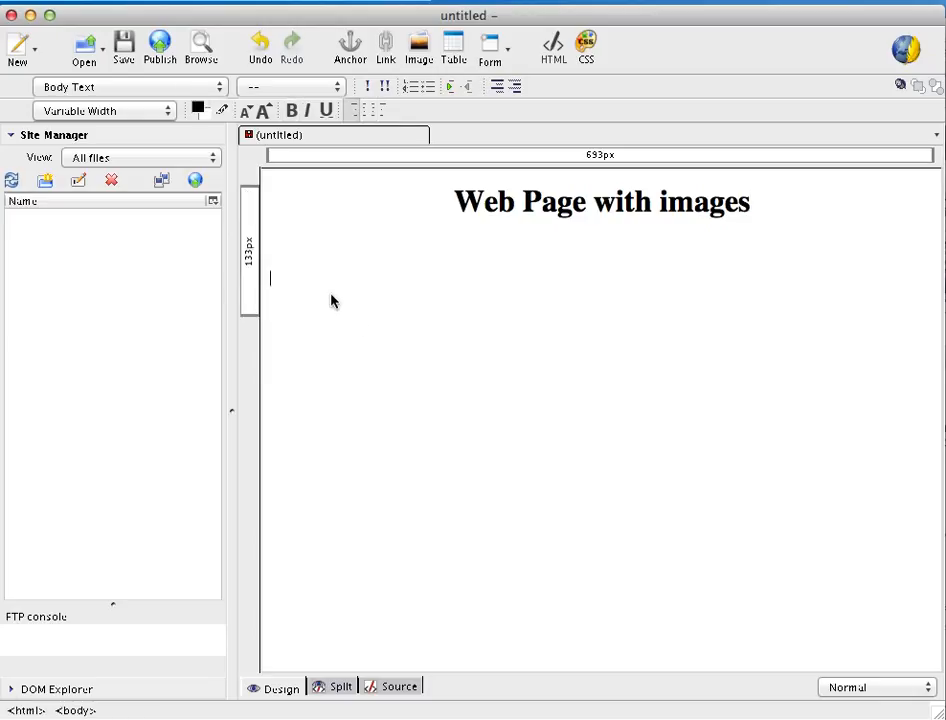
# Start inserting an image and choose IMG_9791.jpg from the Week 10 folder as its location
pyautogui.click(419, 52)
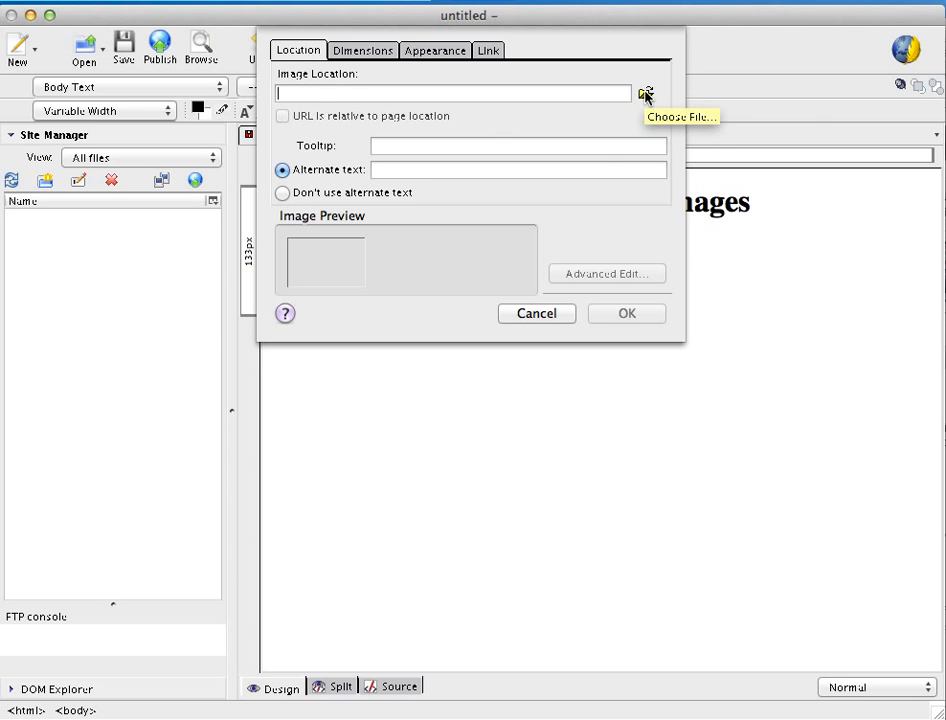
pyautogui.click(645, 94)
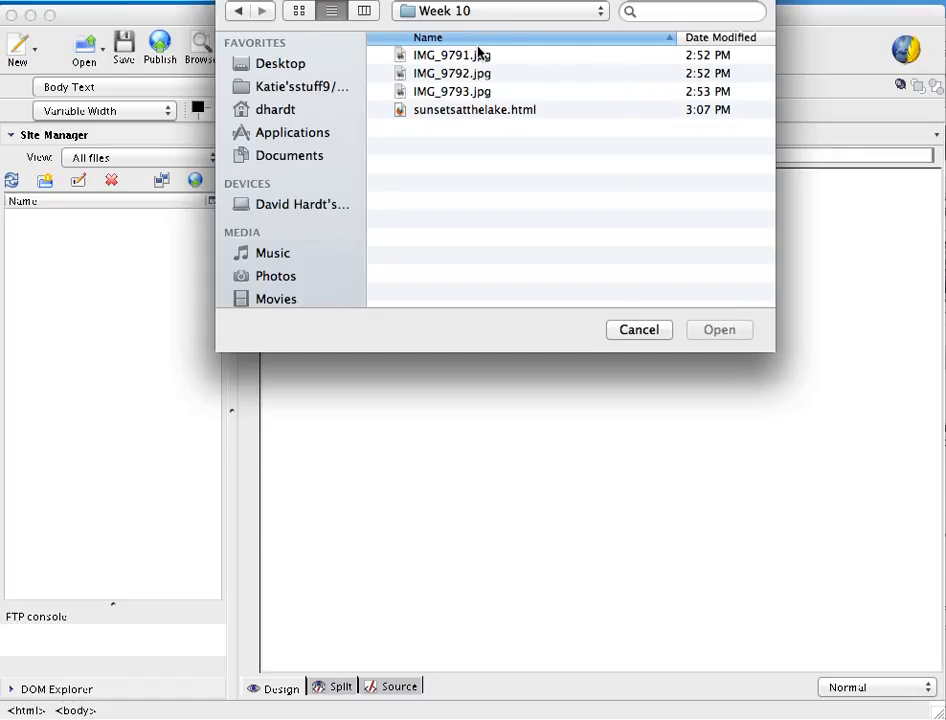
pyautogui.click(480, 57)
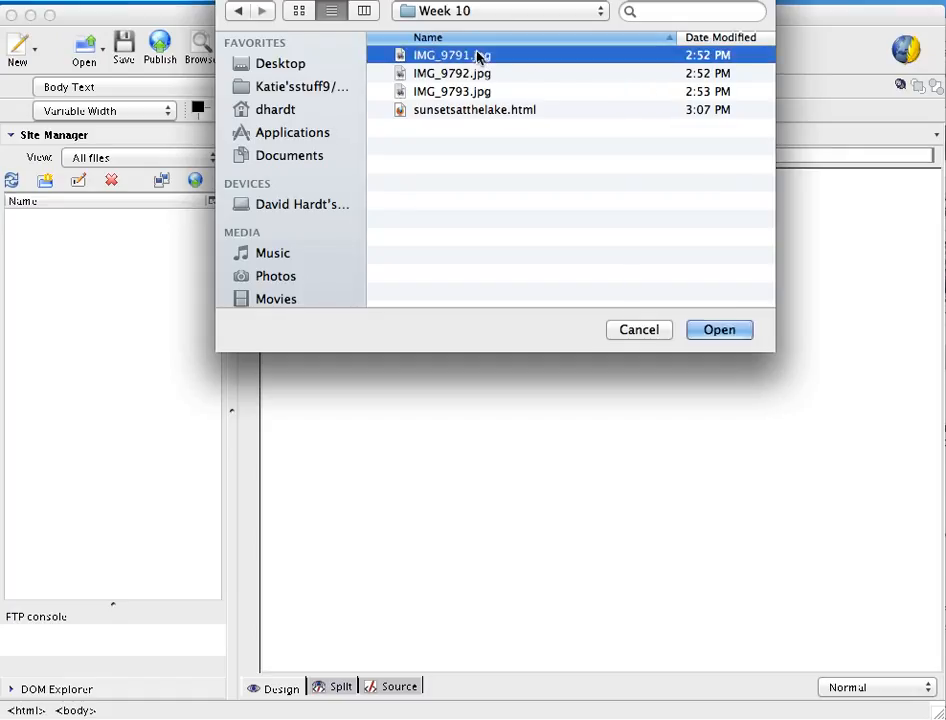
pyautogui.click(720, 331)
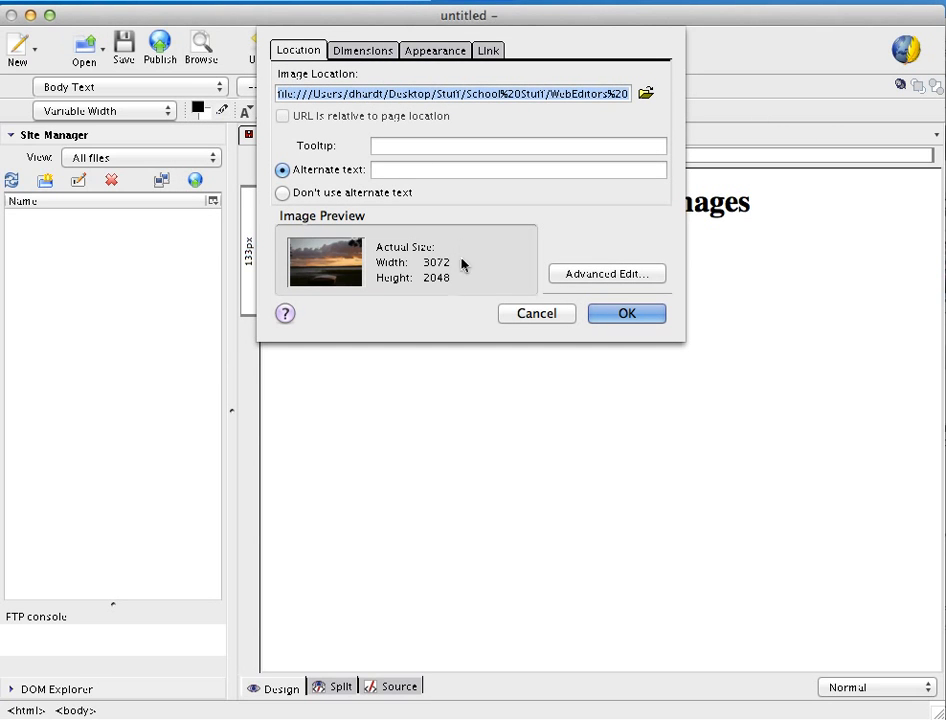
# Switch the image to a custom, constrained size with a width of 330 pixels
pyautogui.click(365, 51)
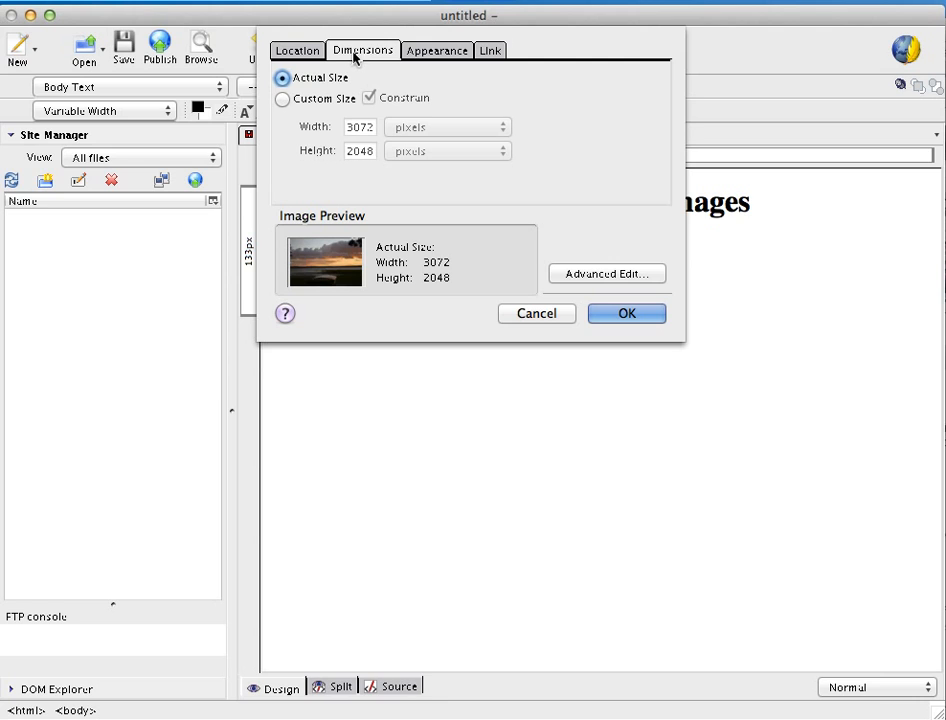
pyautogui.click(284, 100)
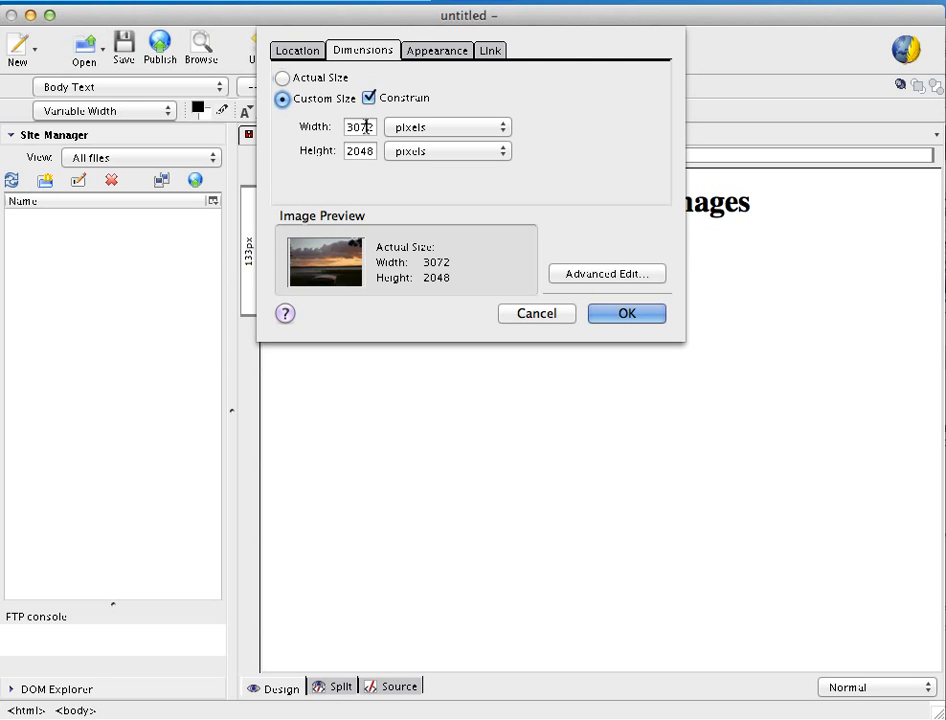
pyautogui.doubleClick(366, 127)
pyautogui.write('330')
# Set the image's text alignment to In the center
pyautogui.click(438, 52)
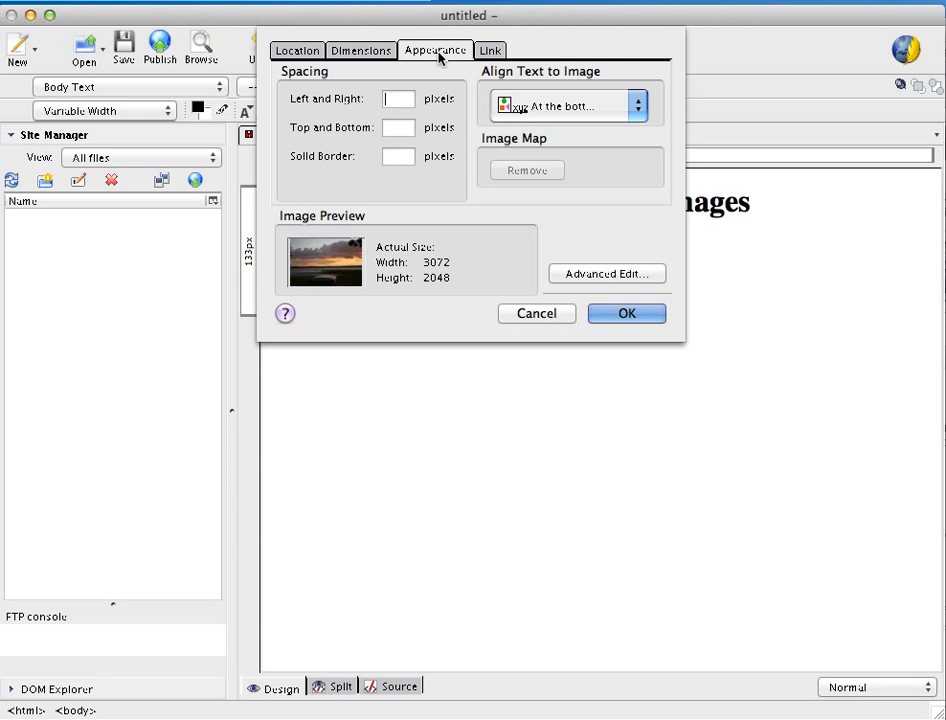
pyautogui.click(638, 108)
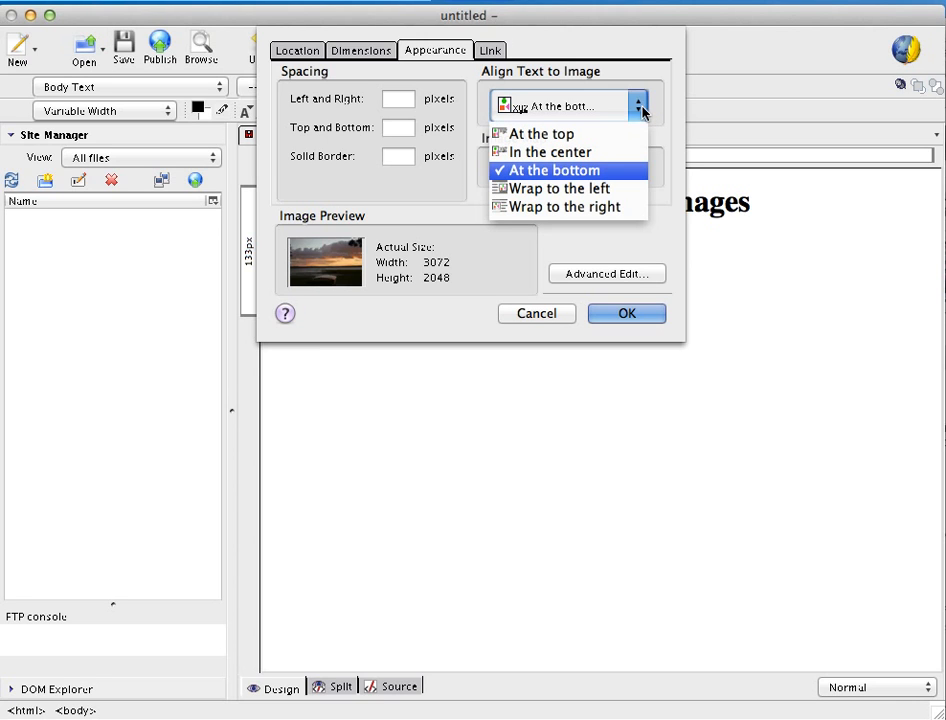
pyautogui.click(618, 154)
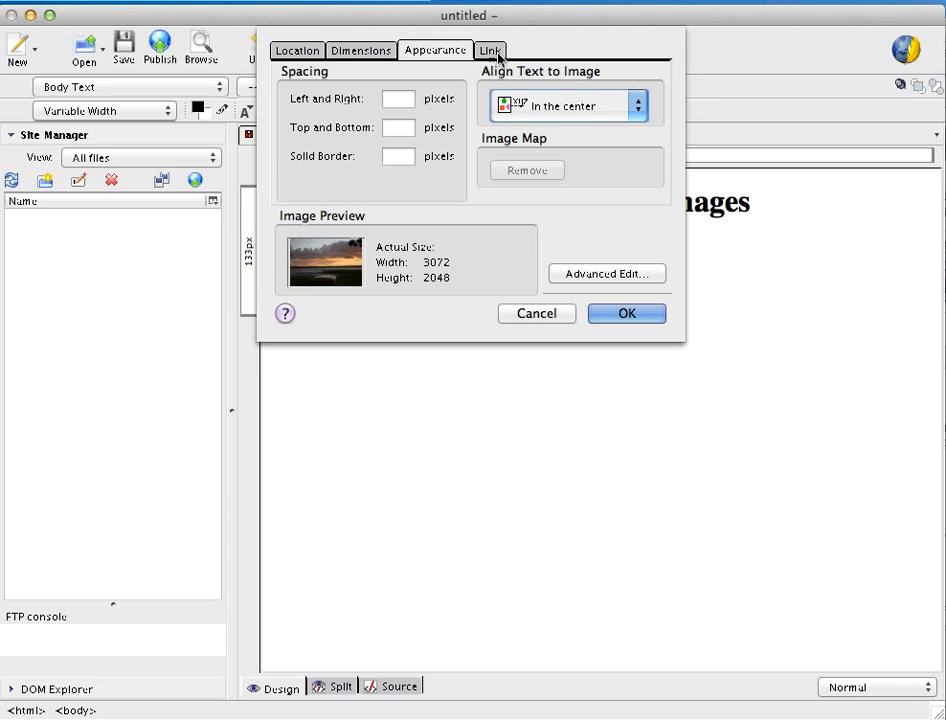
# Give the image the alternate text 'Sunset at the lake' and insert it into the page
pyautogui.click(300, 48)
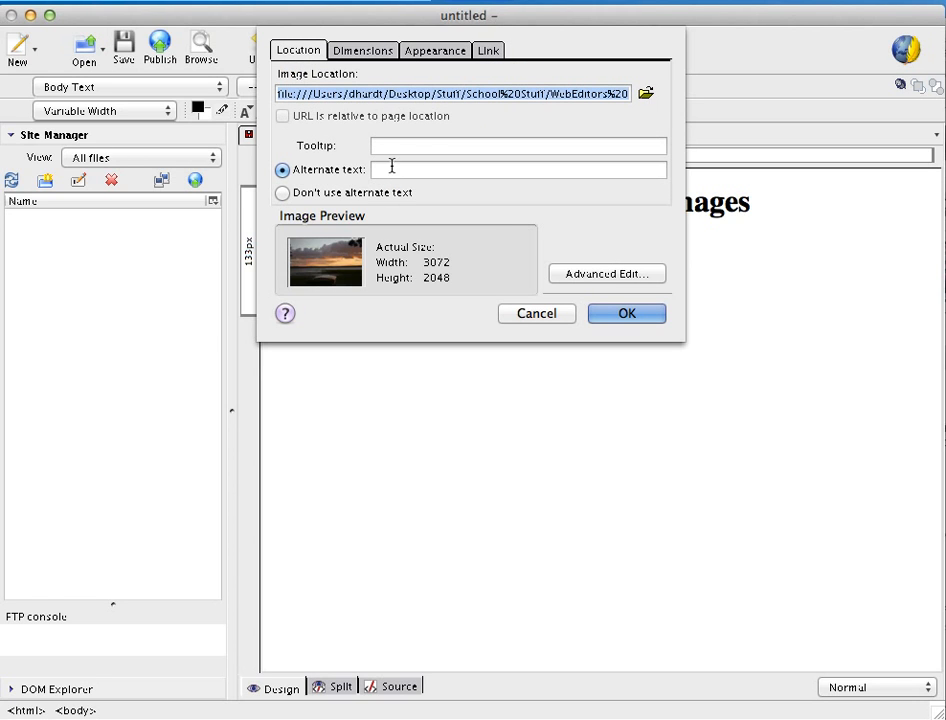
pyautogui.click(392, 168)
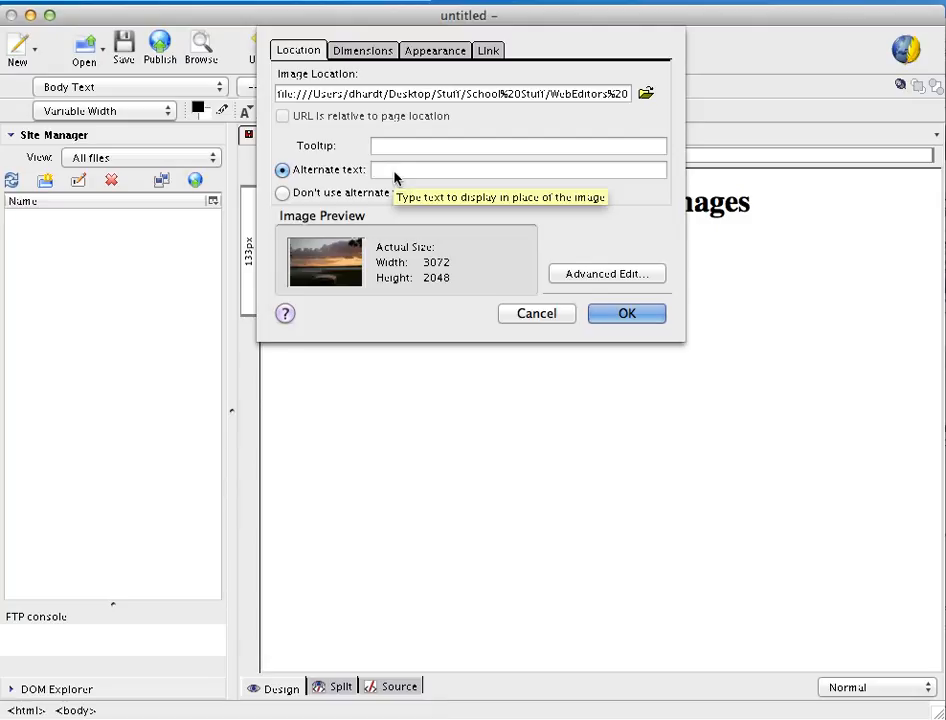
pyautogui.write('Se')
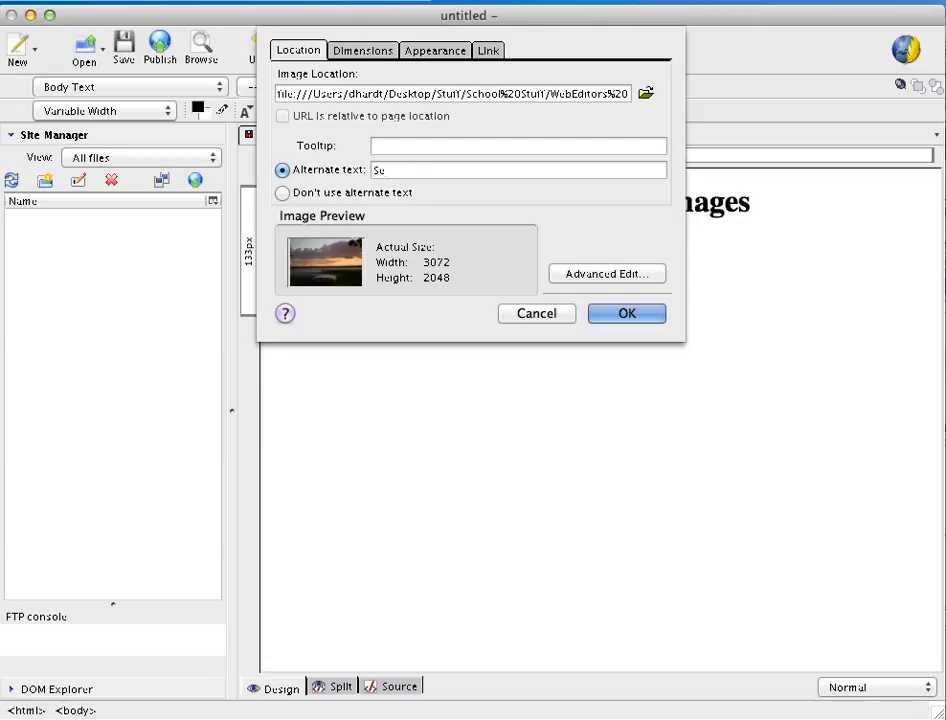
pyautogui.write('nset')
pyautogui.press('BackSpace')
pyautogui.press('BackSpace')
pyautogui.press('BackSpace')
pyautogui.write('unset at the lake')
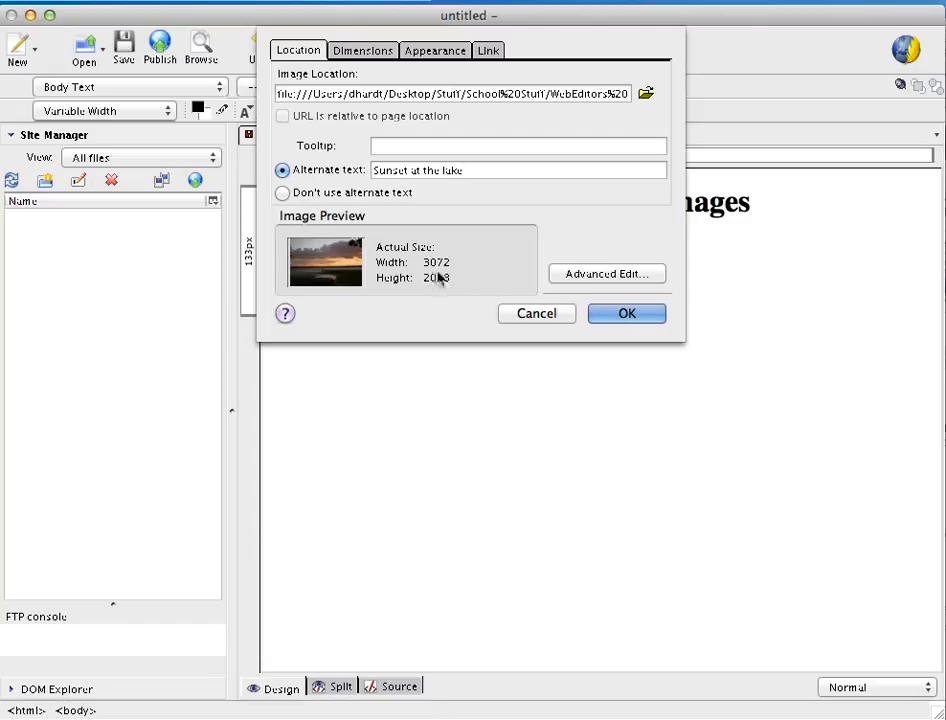
pyautogui.click(628, 314)
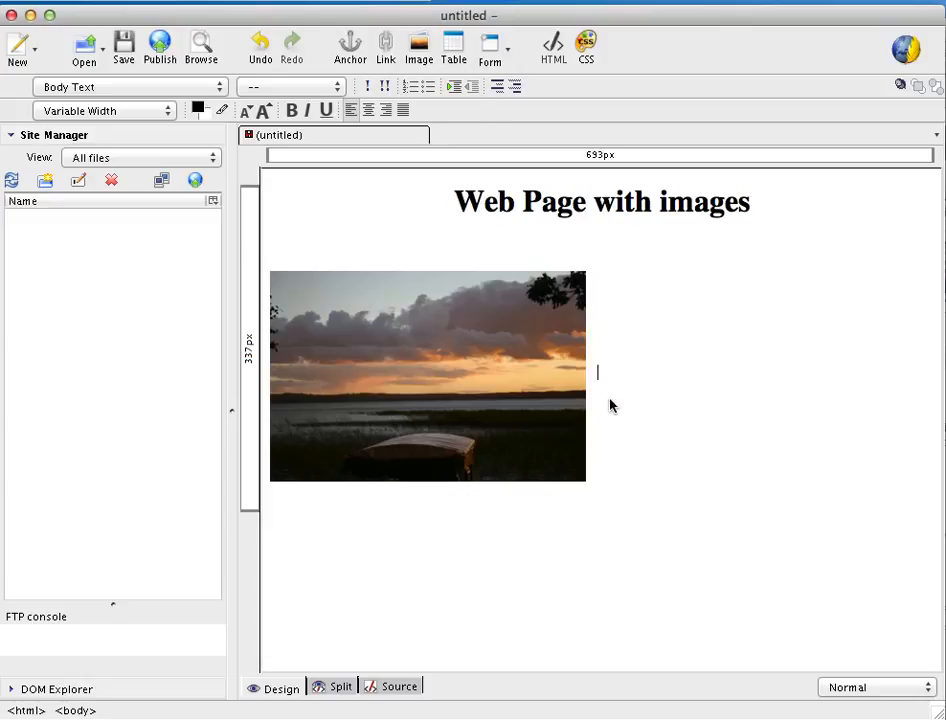
# Start inserting a second image and choose IMG_9792.jpg as its location
pyautogui.click(420, 45)
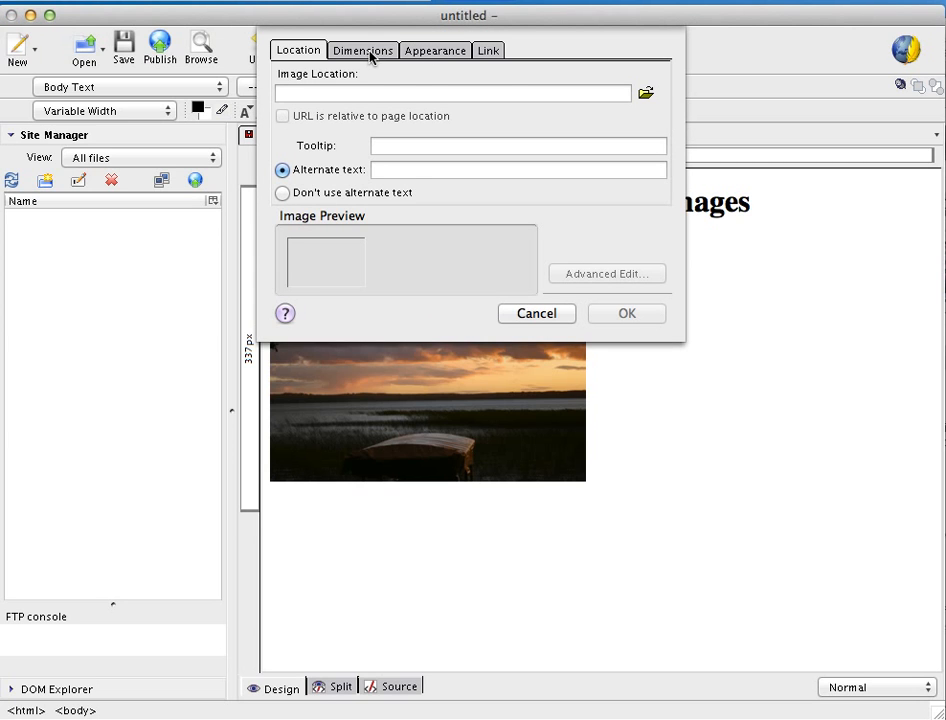
pyautogui.click(645, 95)
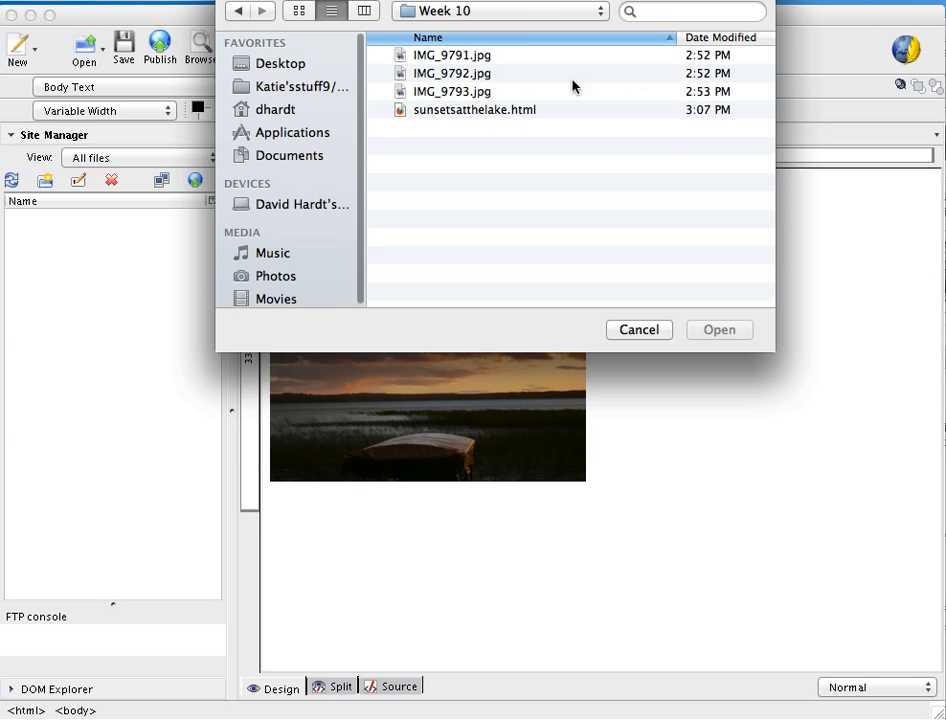
pyautogui.click(543, 74)
pyautogui.click(733, 330)
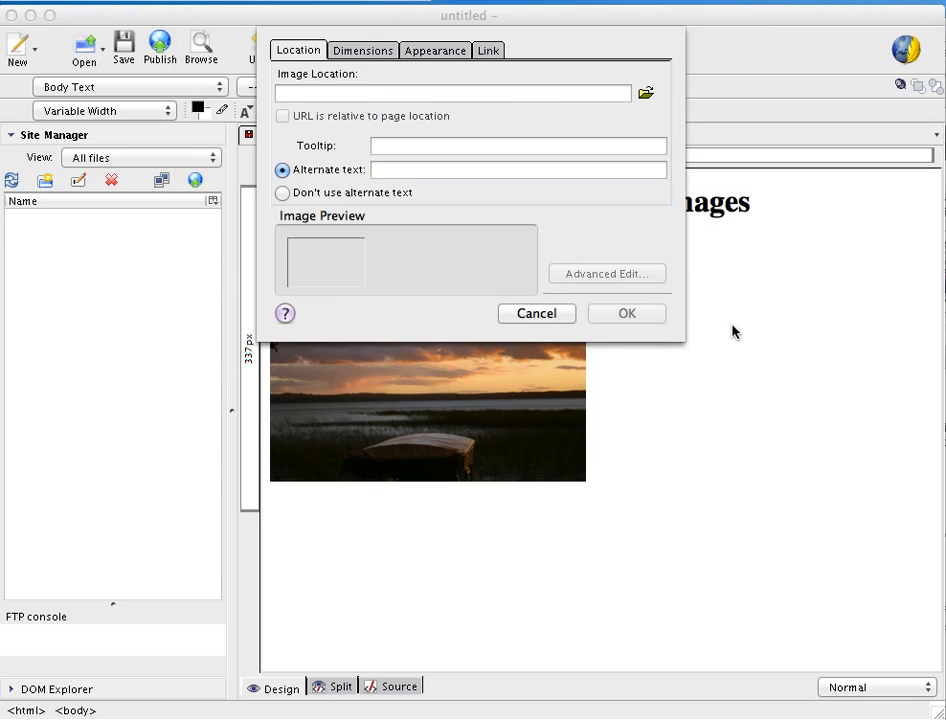
# Enter the second image's alternate text, beginning 'Sunset at the lake part'
pyautogui.click(433, 170)
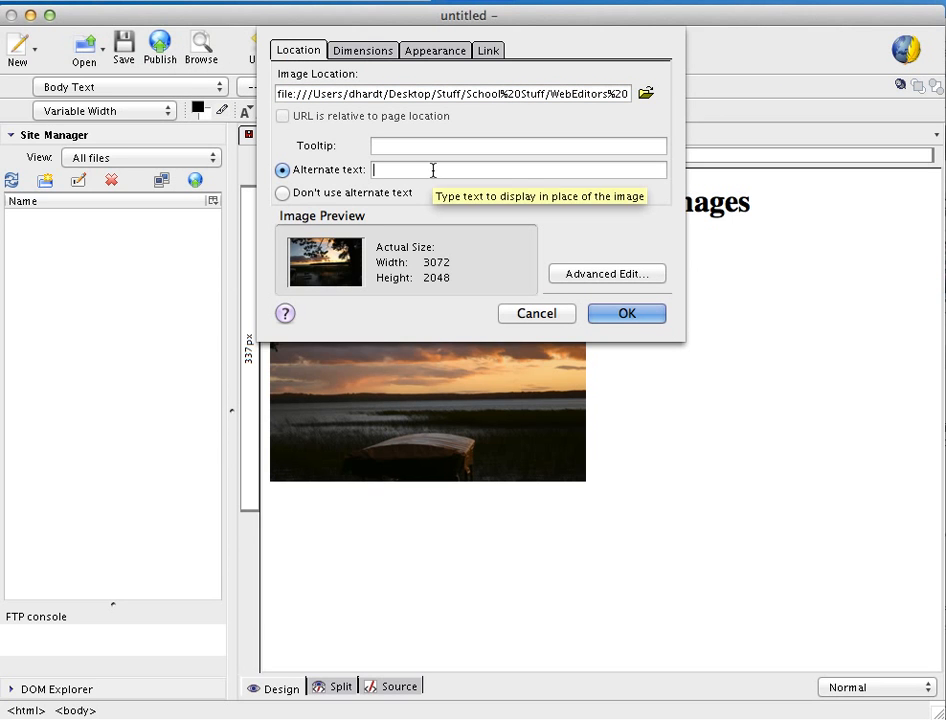
pyautogui.write('Se')
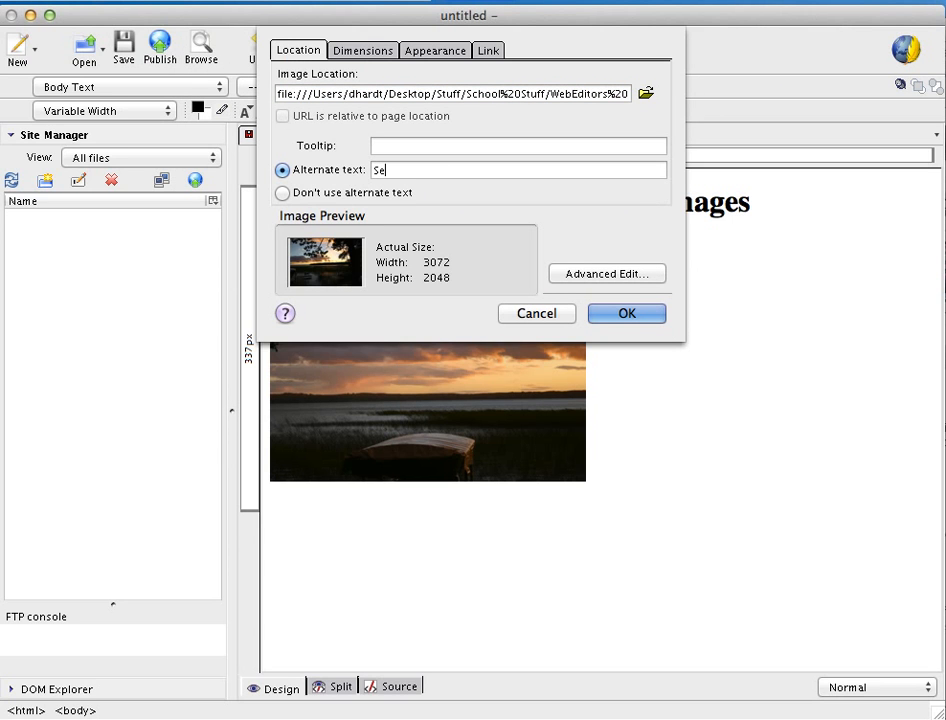
pyautogui.press('BackSpace')
pyautogui.write('unset atg the')
pyautogui.press('BackSpace')
pyautogui.press('BackSpace')
pyautogui.press('BackSpace')
pyautogui.press('BackSpace')
pyautogui.press('BackSpace')
pyautogui.write('the lake part due')
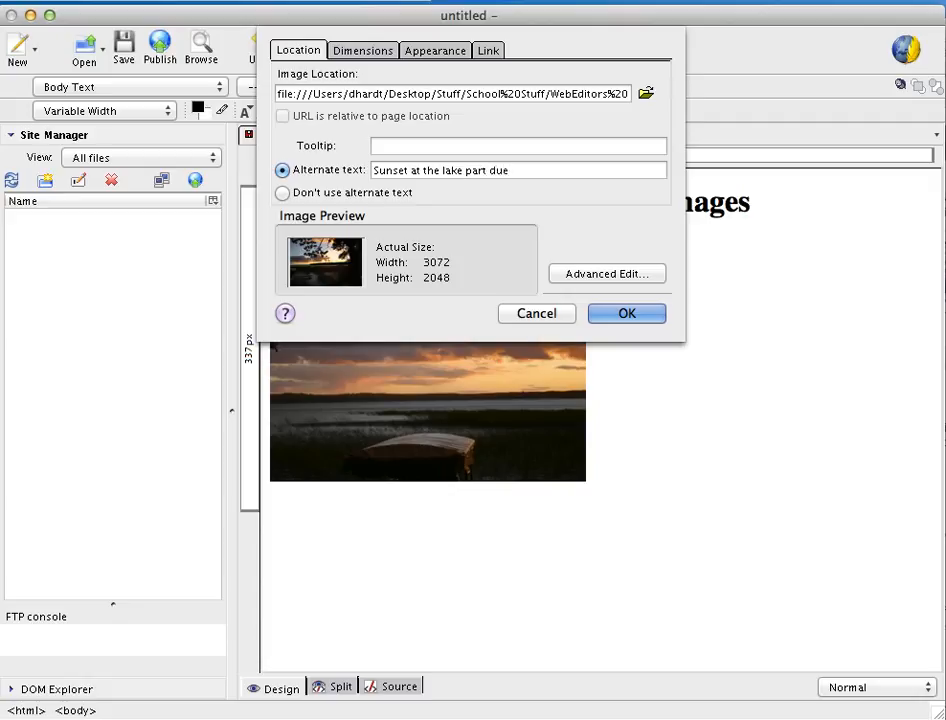
pyautogui.press('BackSpace')
pyautogui.press('BackSpace')
# Set the second image to a custom, constrained size with a width of 330 pixels
pyautogui.click(361, 52)
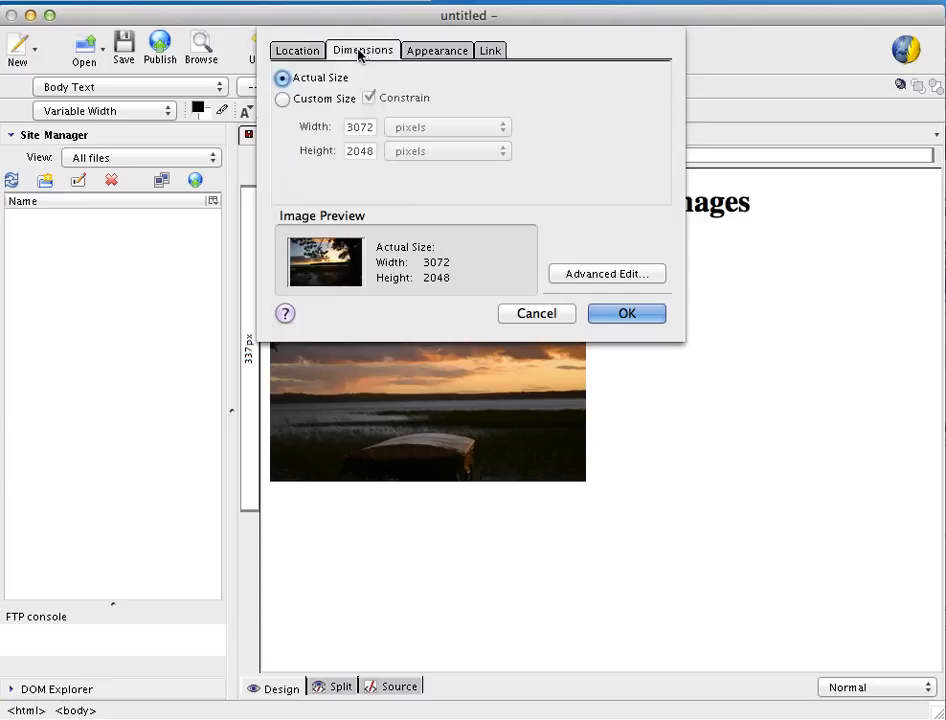
pyautogui.click(282, 99)
pyautogui.doubleClick(358, 128)
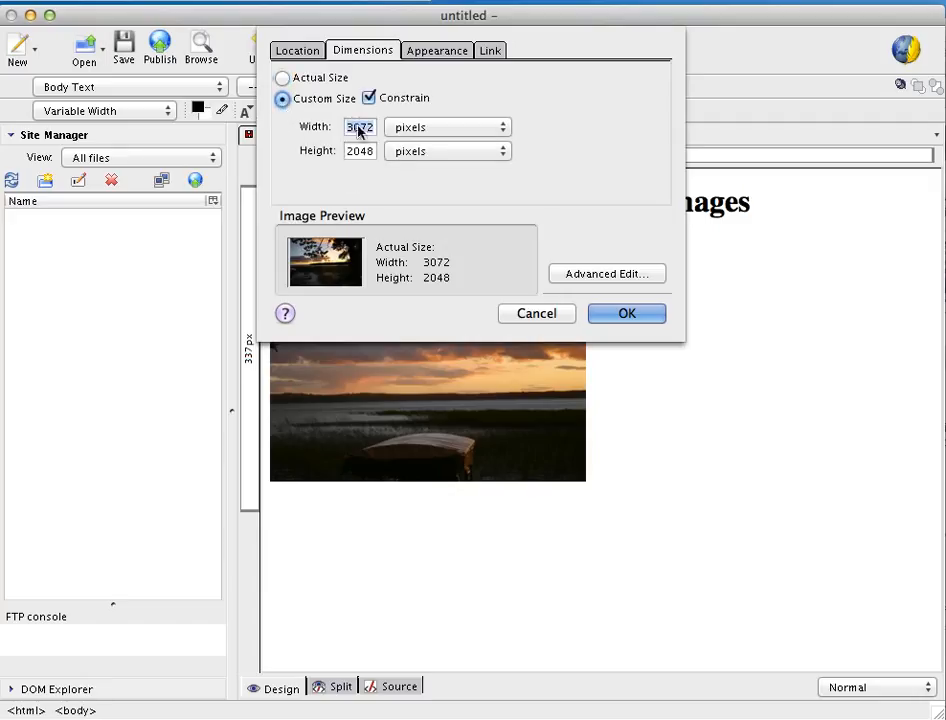
pyautogui.write('330')
# Set the second image's text alignment to In the center and insert it
pyautogui.click(447, 52)
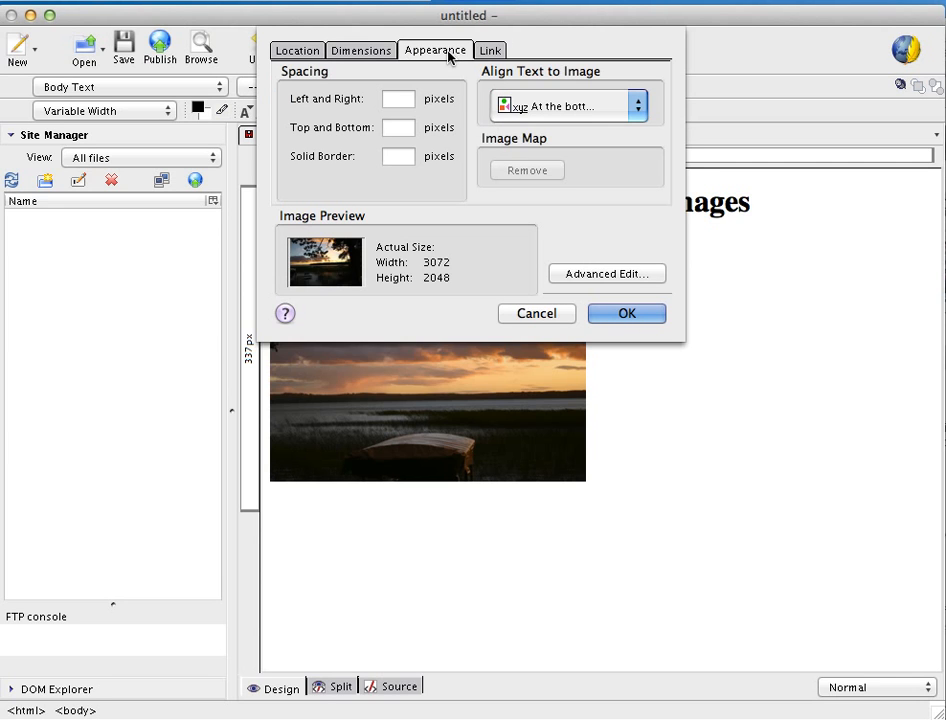
pyautogui.click(638, 105)
pyautogui.click(618, 153)
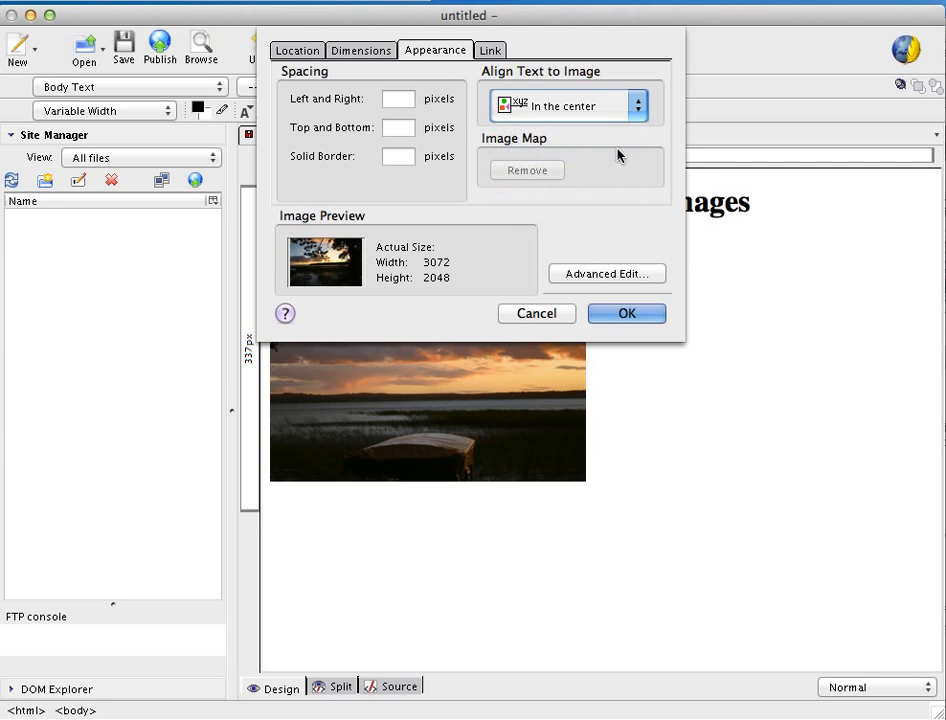
pyautogui.click(635, 314)
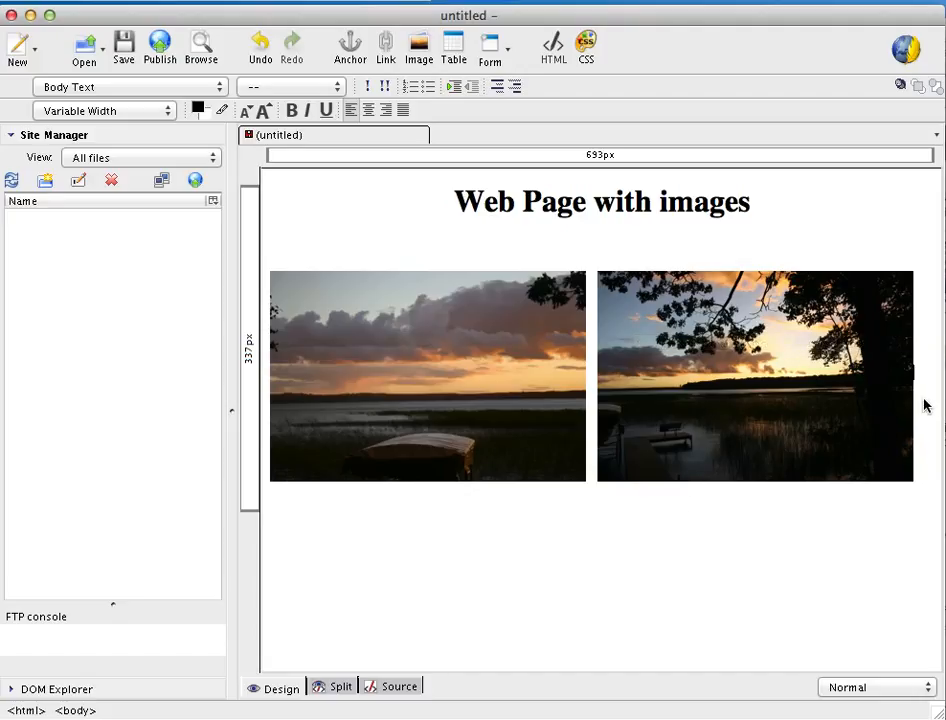
# Start a new line and begin inserting a third image, choosing IMG_9793.jpg as its location
pyautogui.press('Return')
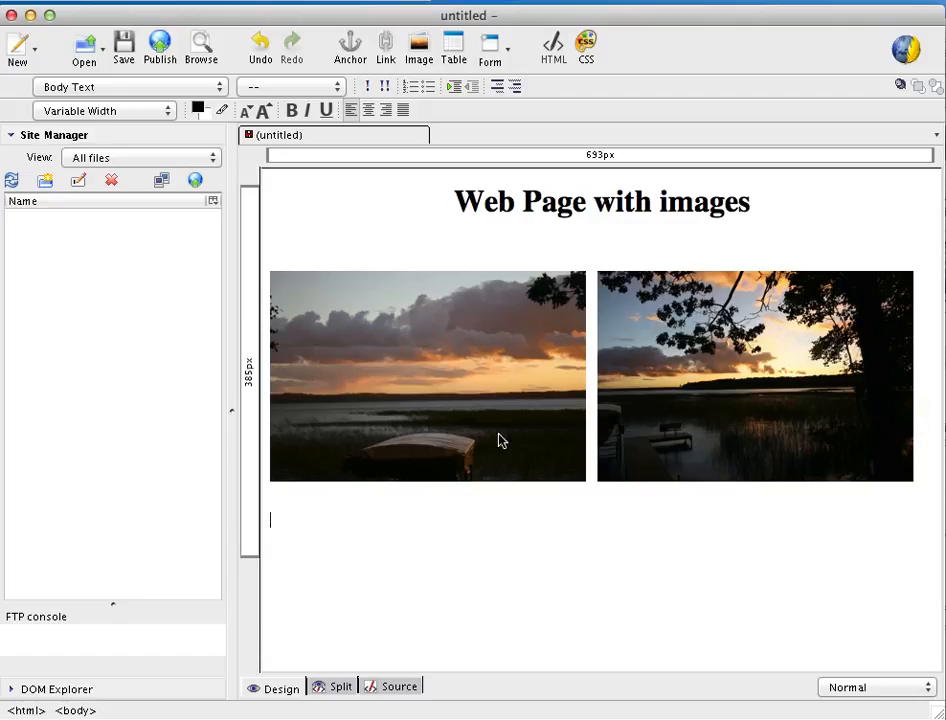
pyautogui.click(420, 49)
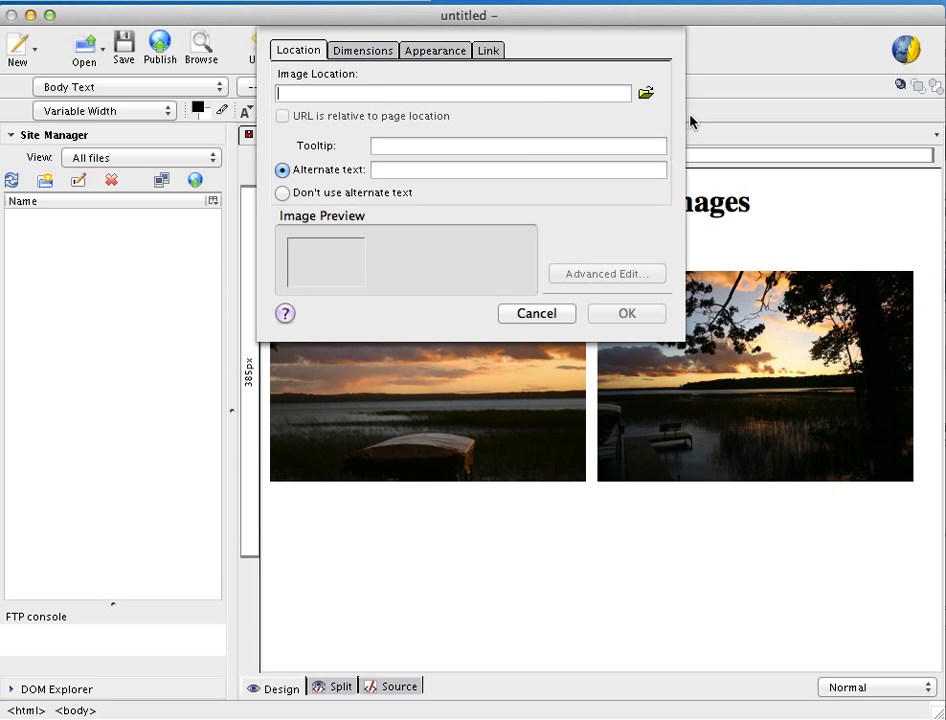
pyautogui.click(645, 93)
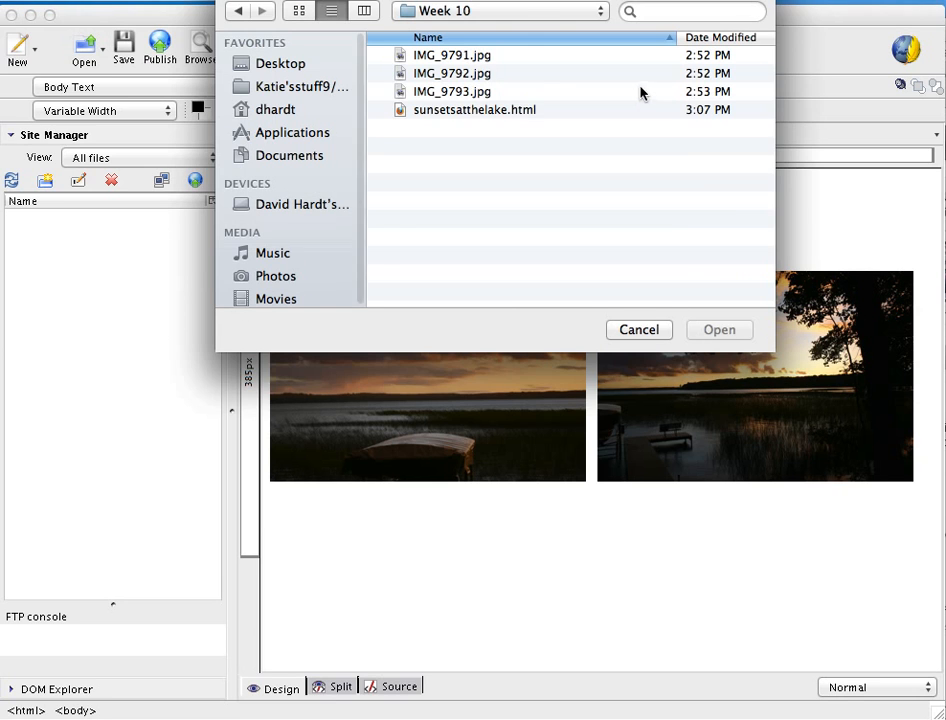
pyautogui.click(477, 92)
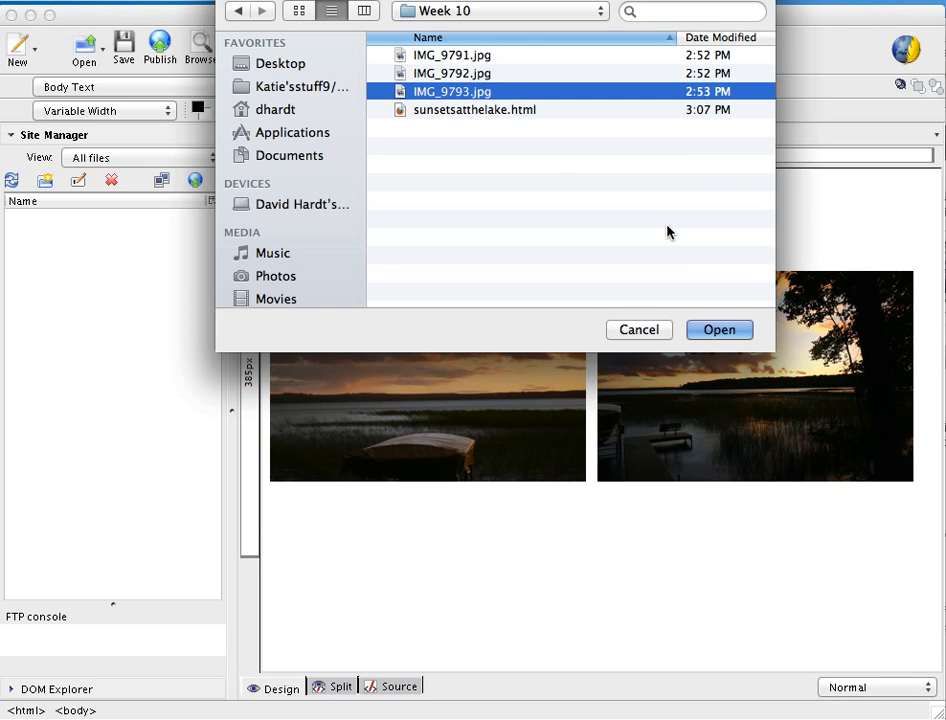
pyautogui.click(716, 330)
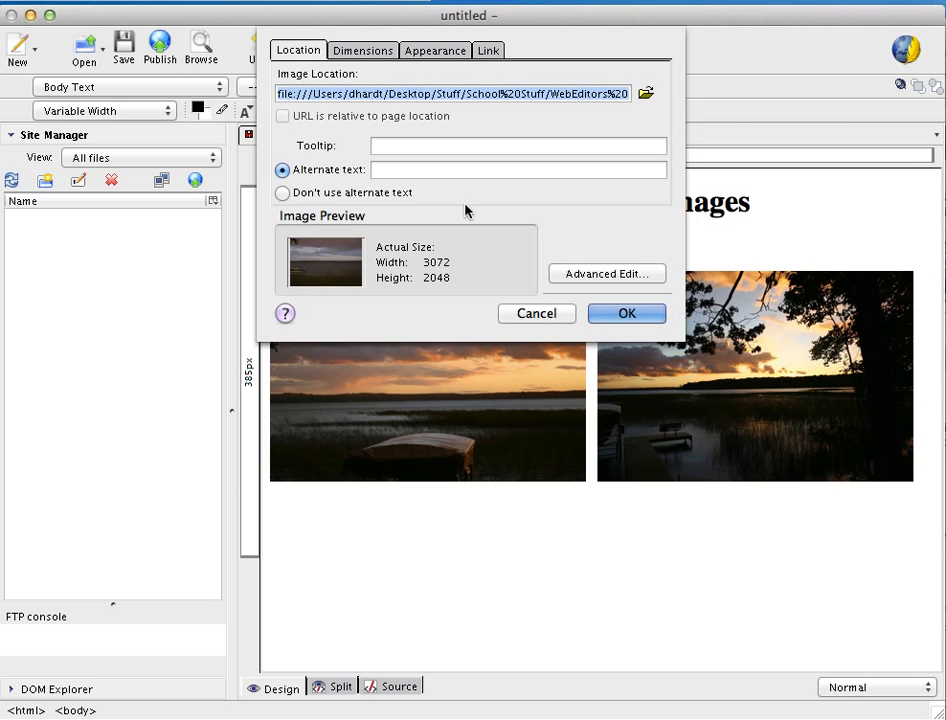
# Enter the third image's alternate text as 'A strom is brewing'
pyautogui.click(425, 169)
pyautogui.write('A')
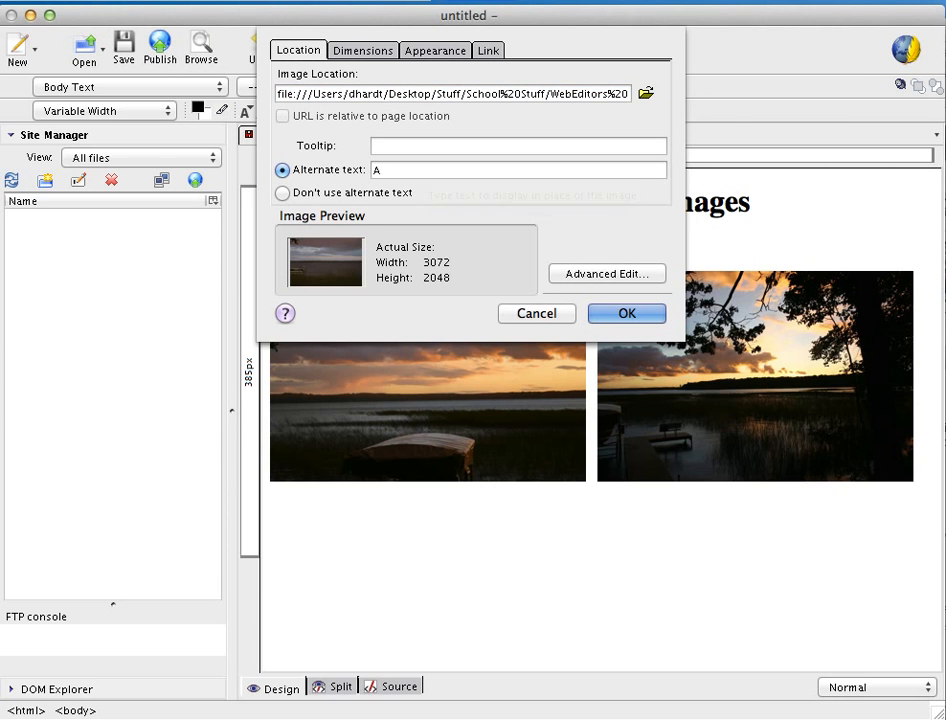
pyautogui.write(' strom is brewing')
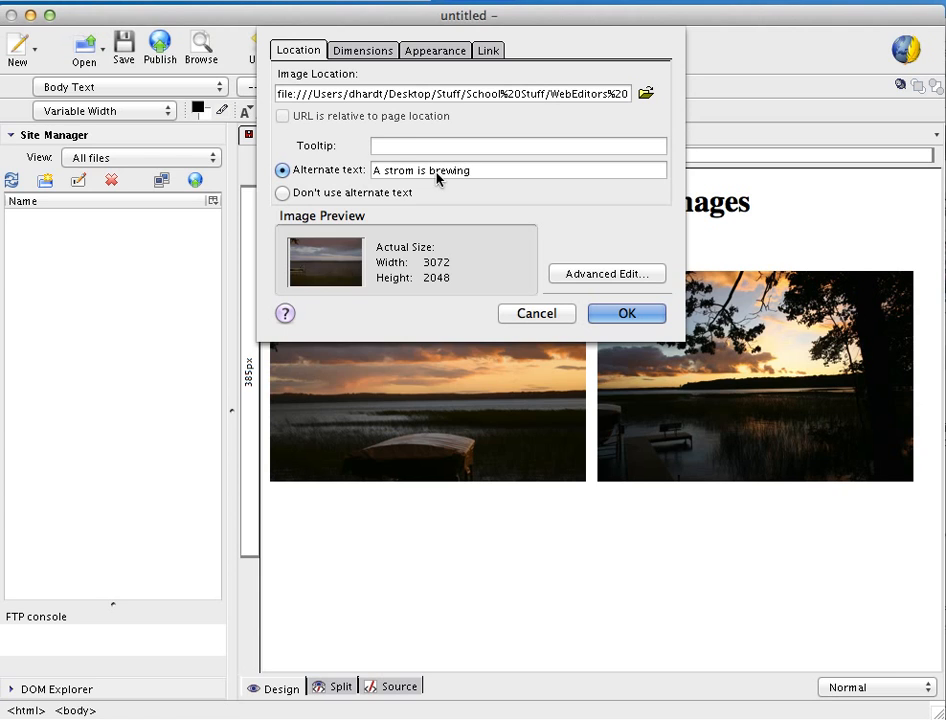
# Set the third image to a custom, constrained size with a width of 660 pixels and insert it
pyautogui.click(364, 52)
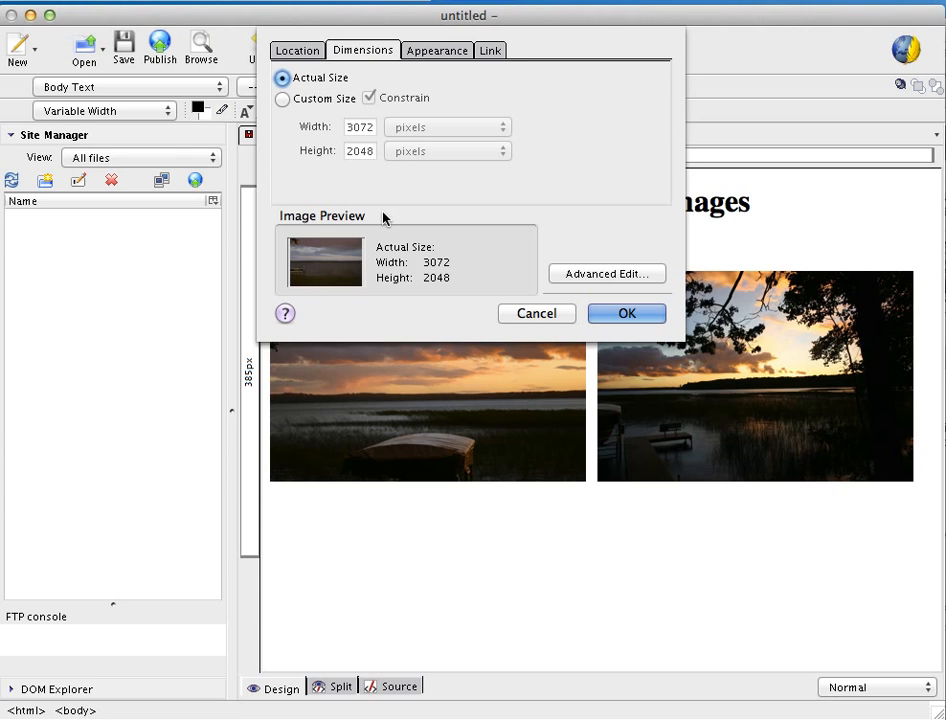
pyautogui.click(285, 100)
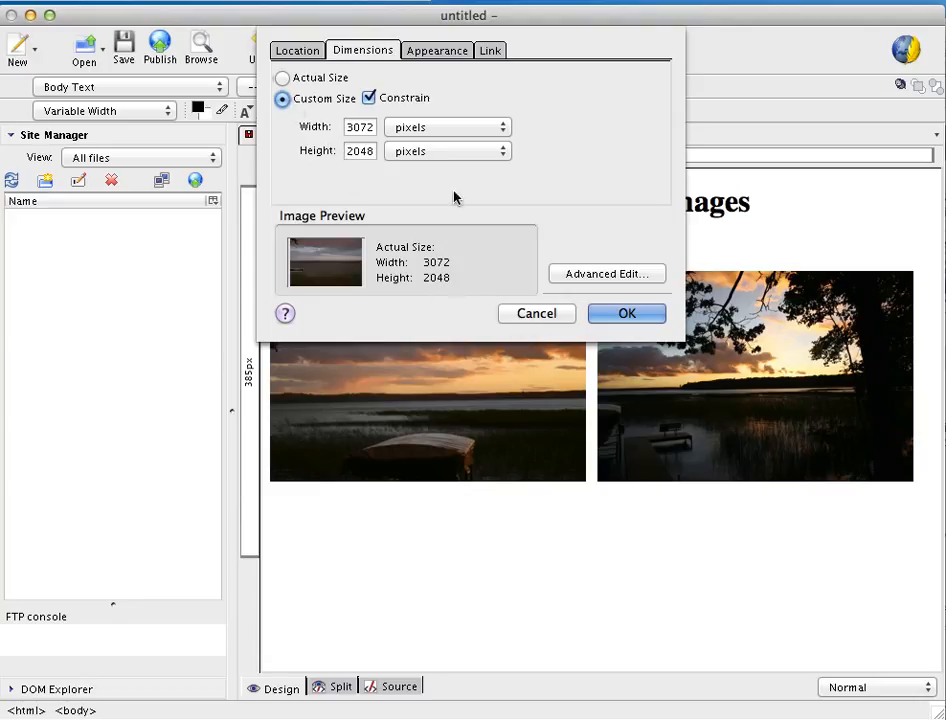
pyautogui.doubleClick(368, 127)
pyautogui.write('660')
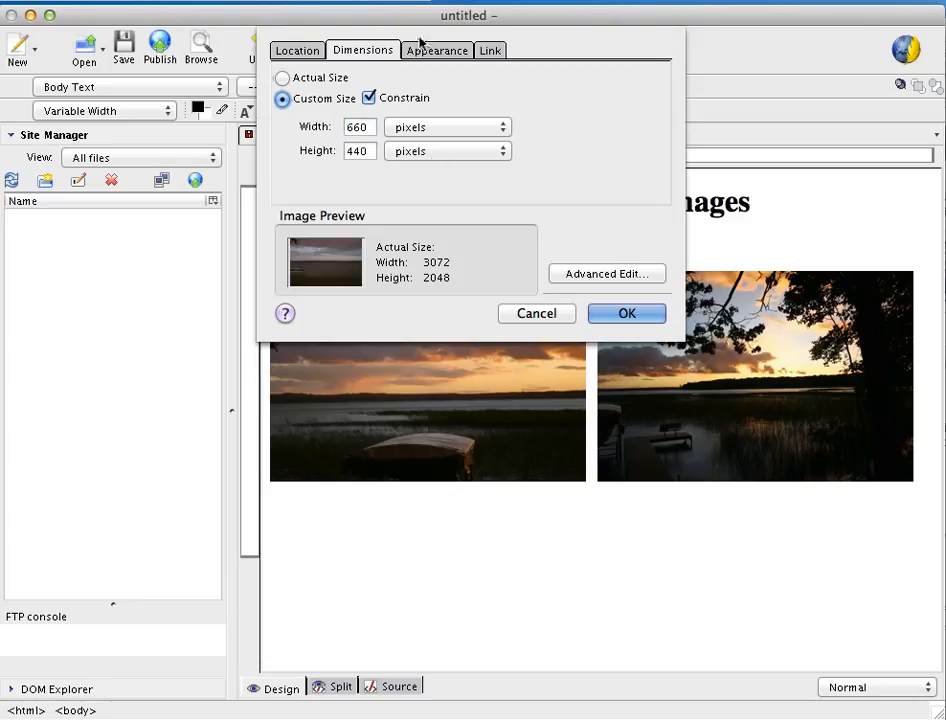
pyautogui.click(439, 51)
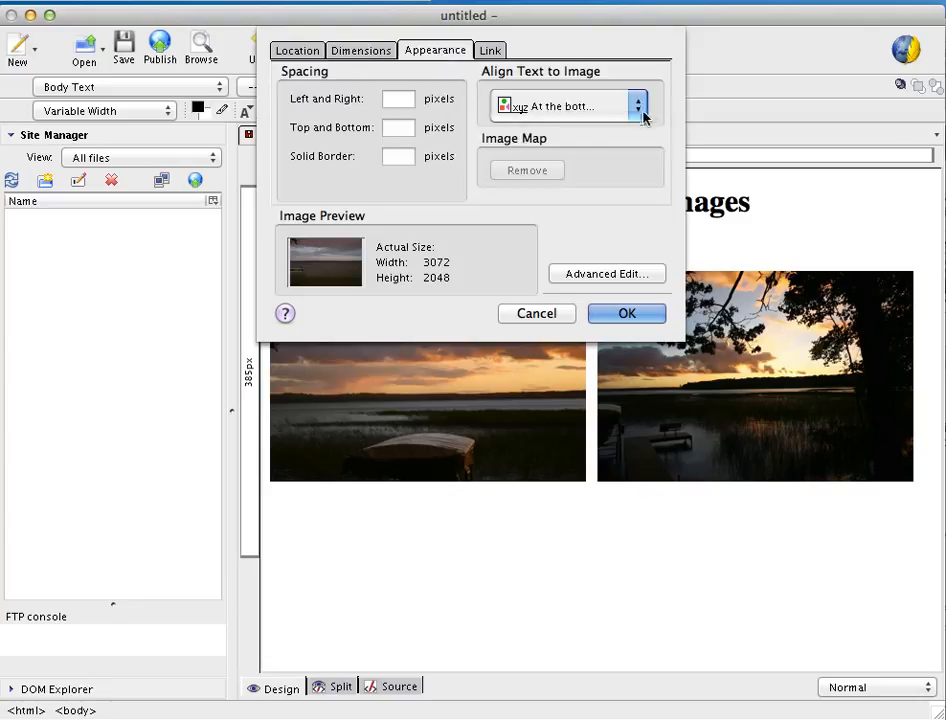
pyautogui.click(627, 314)
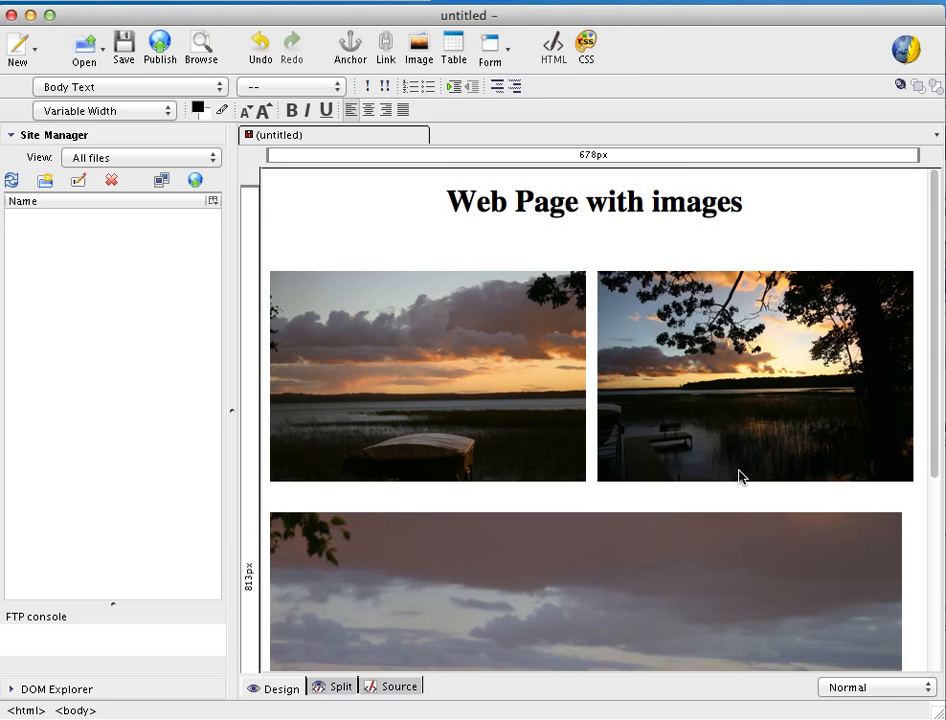
# Start saving the page and set its page title to 'Web Page with images'
pyautogui.scroll(-3, 740, 477)
pyautogui.scroll(-3, 741, 476)
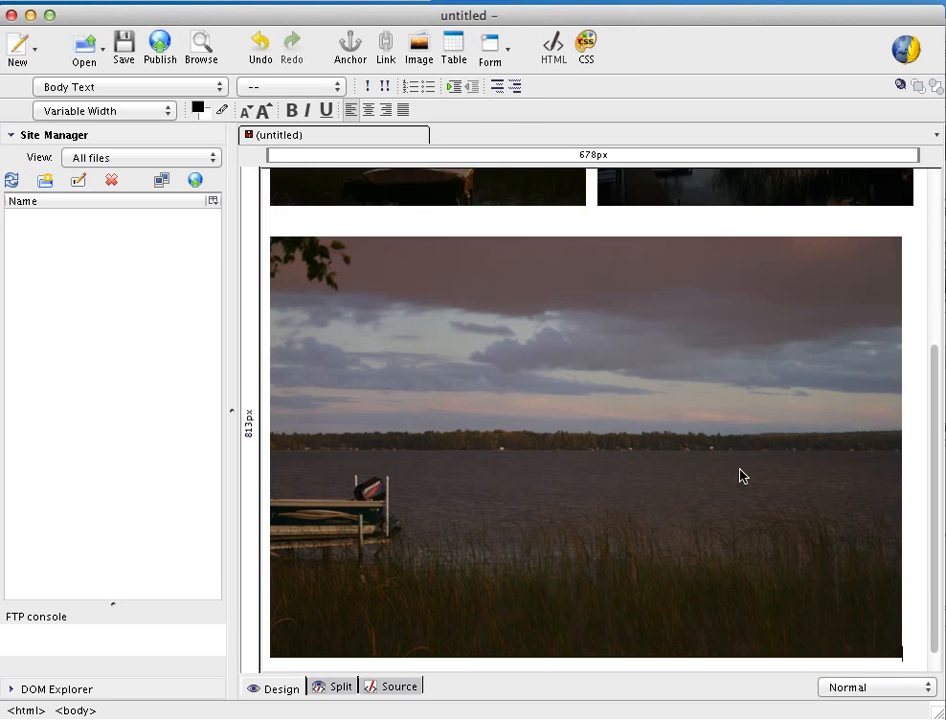
pyautogui.scroll(5, 740, 477)
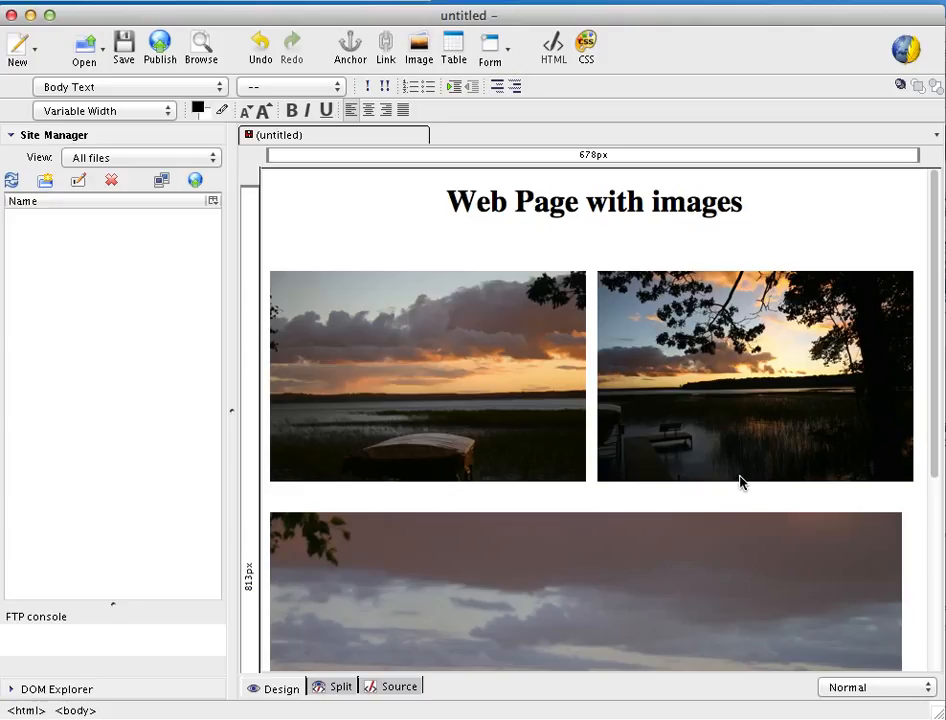
pyautogui.click(125, 50)
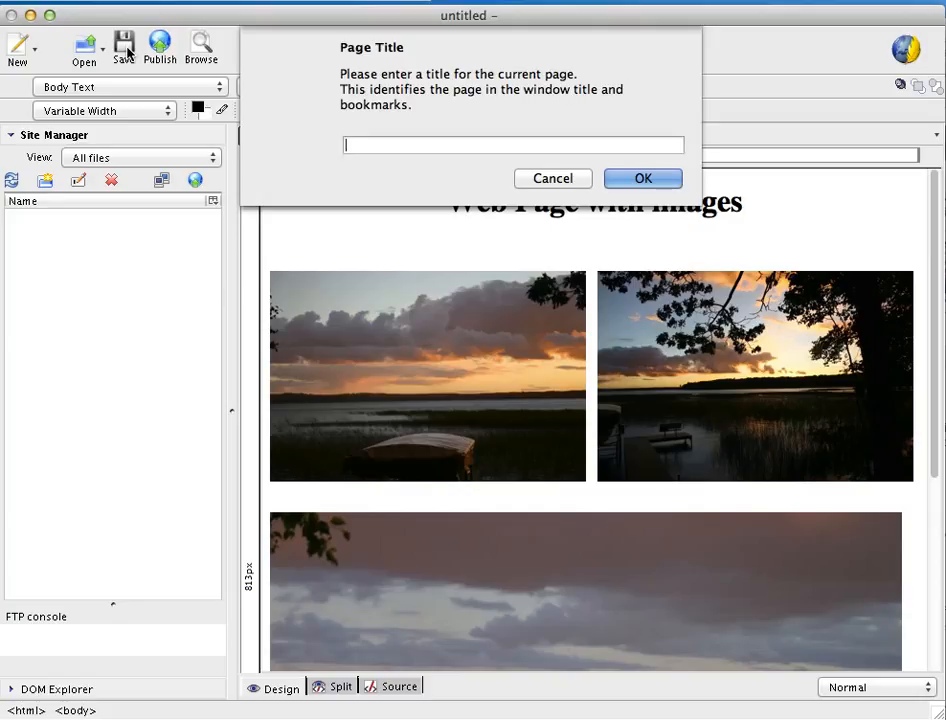
pyautogui.write('Web Page with images')
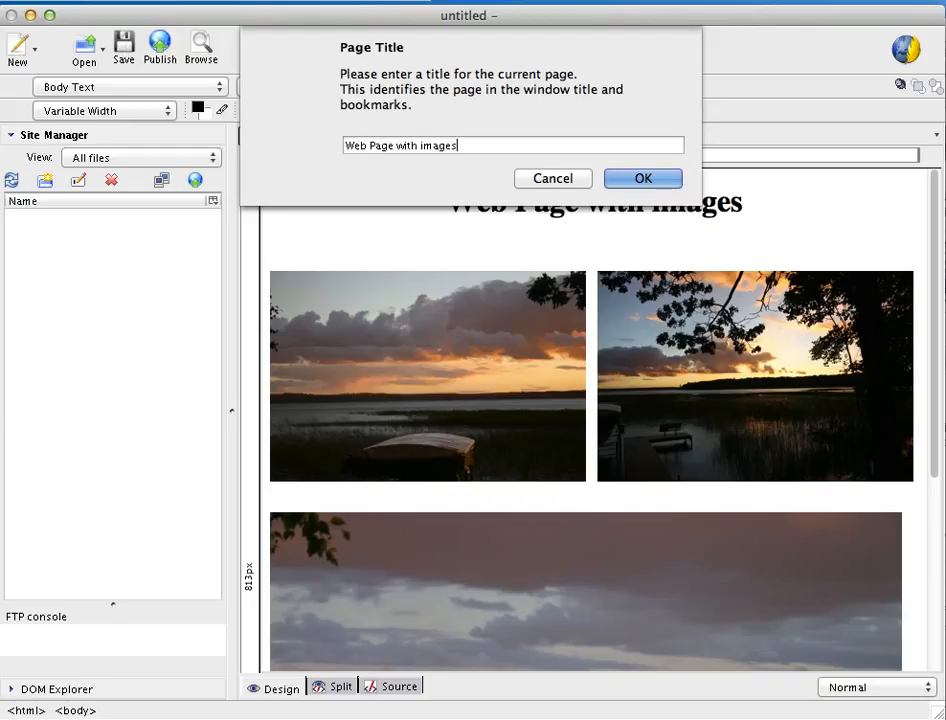
pyautogui.click(632, 181)
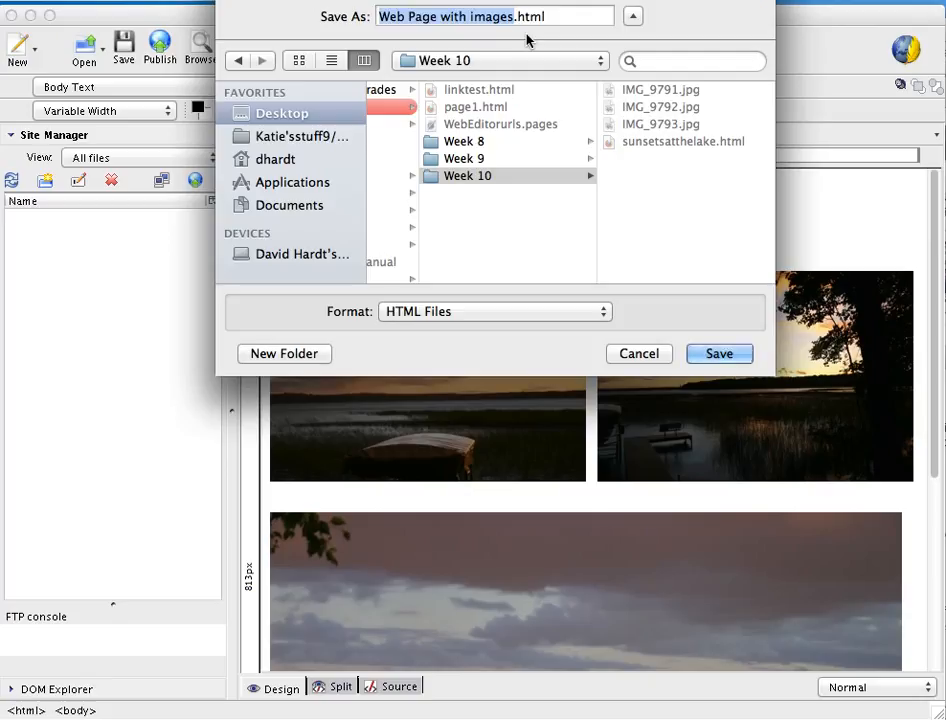
pyautogui.write('webpage')
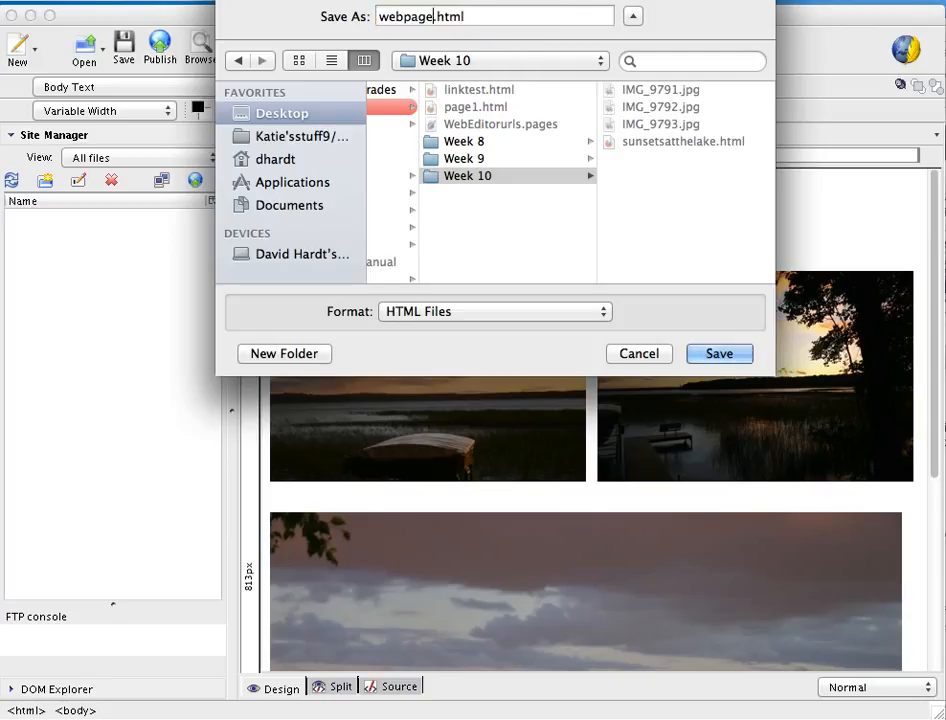
pyautogui.write('nam')
pyautogui.press('BackSpace')
pyautogui.press('BackSpace')
pyautogui.press('BackSpace')
pyautogui.write('withimages')
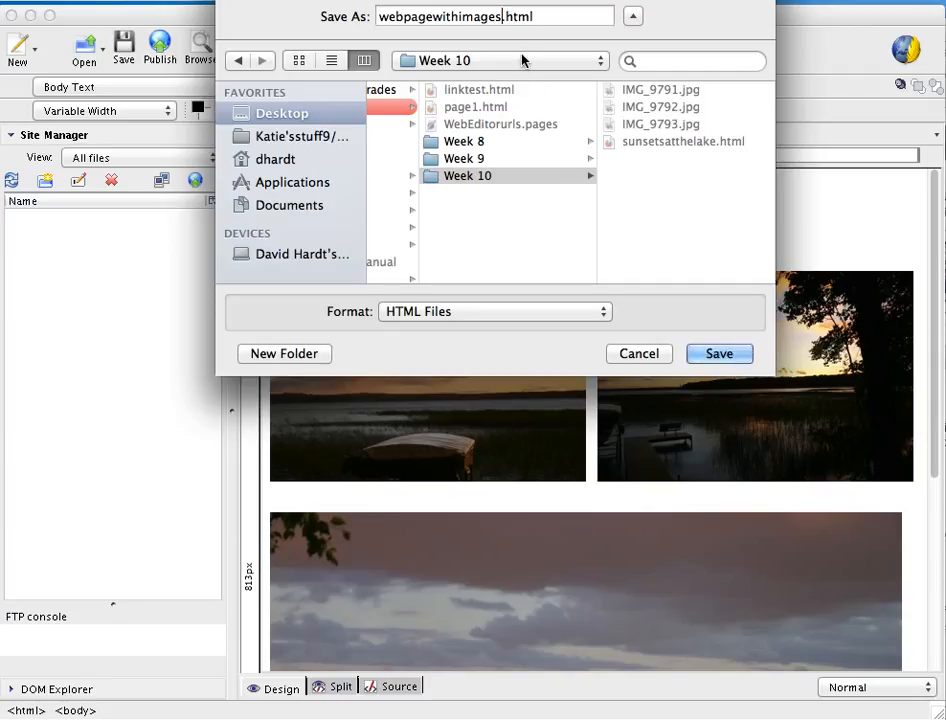
pyautogui.press('BackSpace')
pyautogui.press('BackSpace')
pyautogui.press('BackSpace')
pyautogui.press('BackSpace')
pyautogui.press('BackSpace')
pyautogui.press('BackSpace')
pyautogui.press('BackSpace')
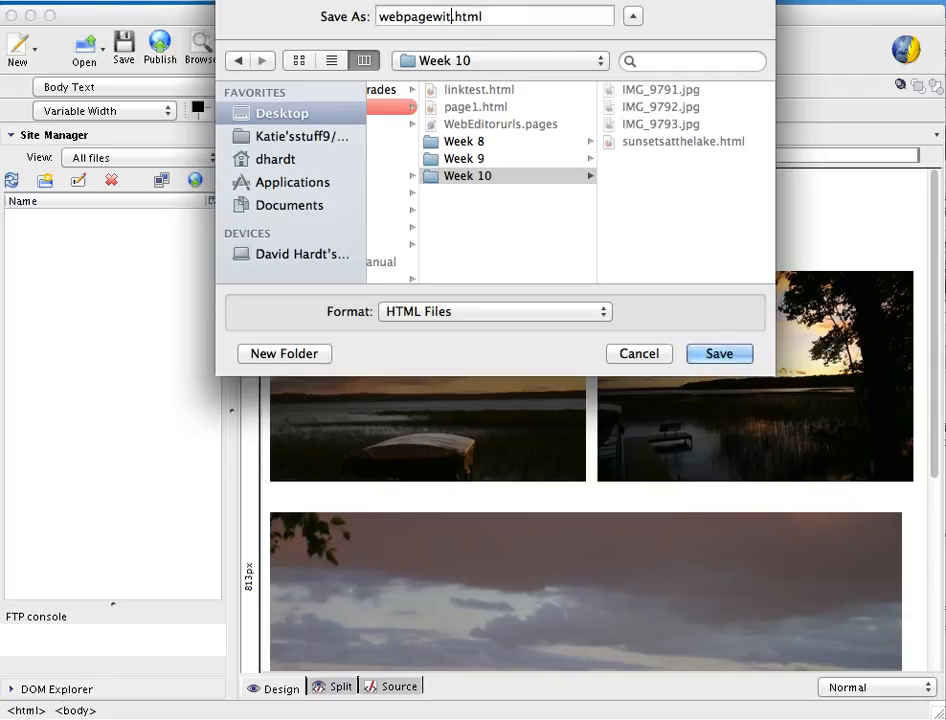
pyautogui.press('BackSpace')
pyautogui.press('BackSpace')
pyautogui.press('BackSpace')
pyautogui.press('BackSpace')
pyautogui.press('BackSpace')
pyautogui.press('BackSpace')
pyautogui.press('BackSpace')
pyautogui.press('BackSpace')
pyautogui.press('BackSpace')
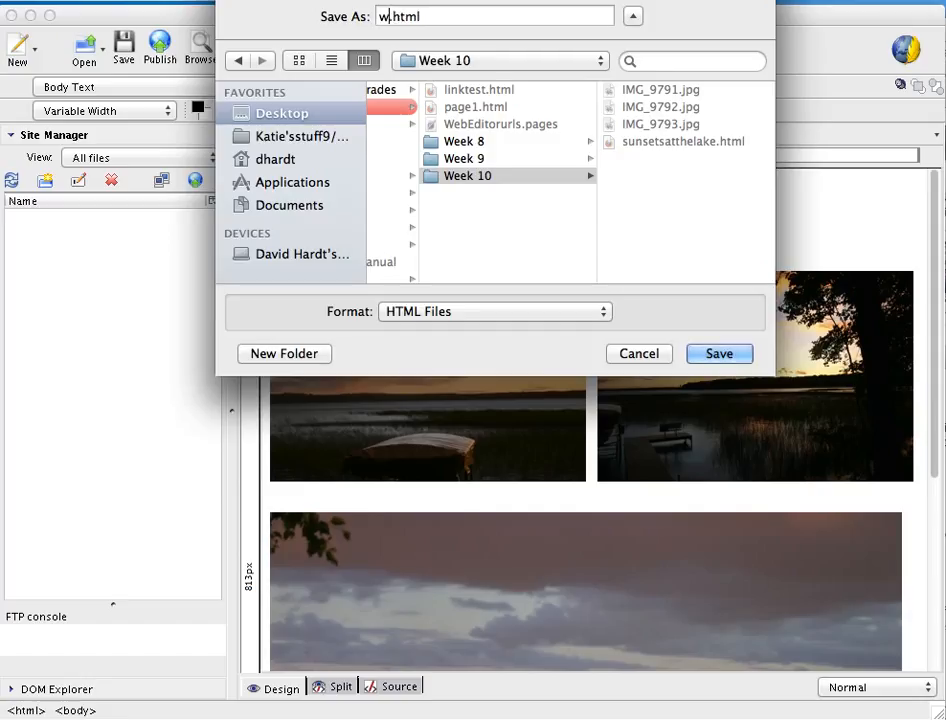
pyautogui.press('BackSpace')
pyautogui.click(657, 352)
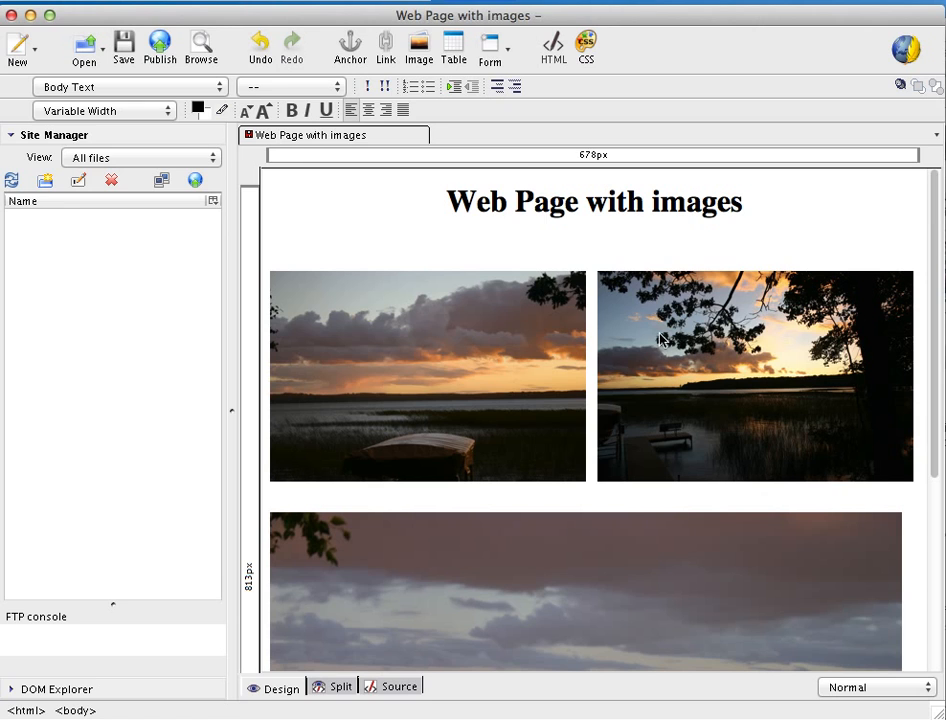
# Save the page as sunsetatthelake.html in the Week 10 folder
pyautogui.click(124, 47)
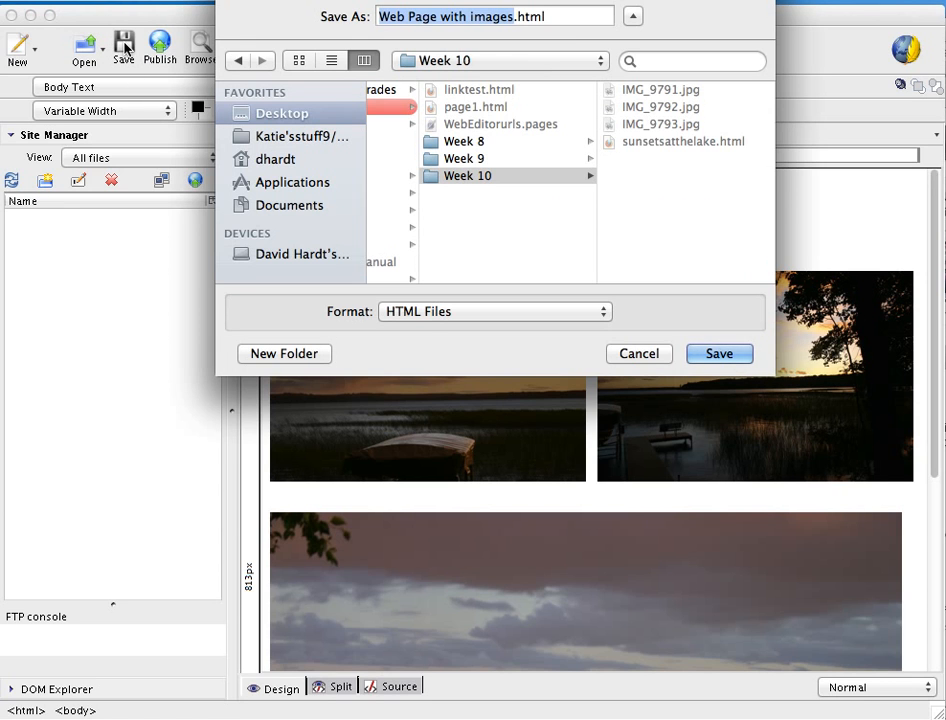
pyautogui.write('s')
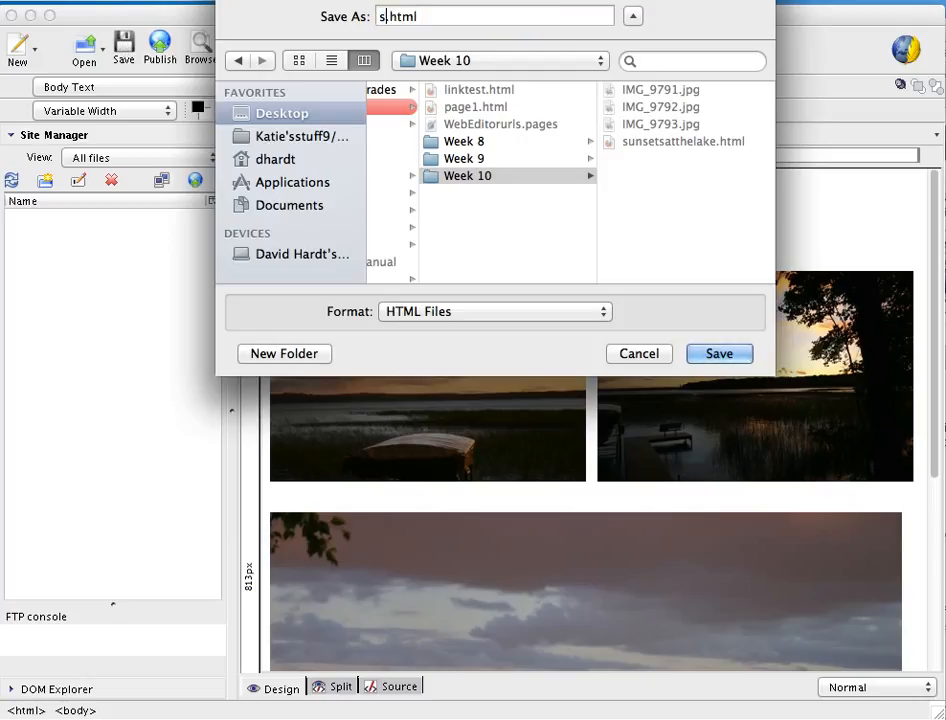
pyautogui.write('unseta')
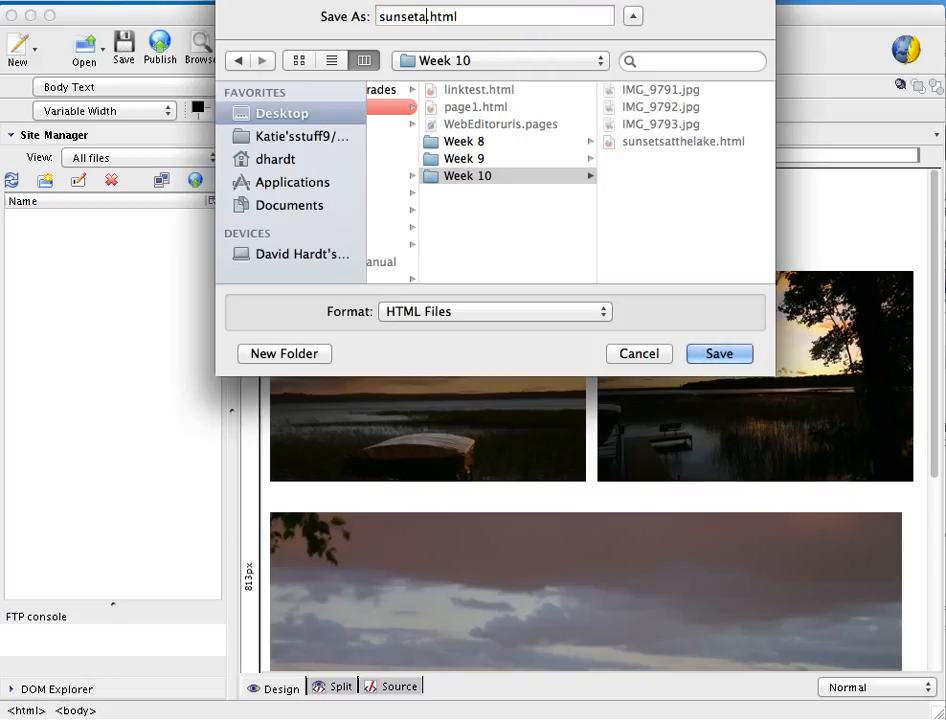
pyautogui.write('tthelake')
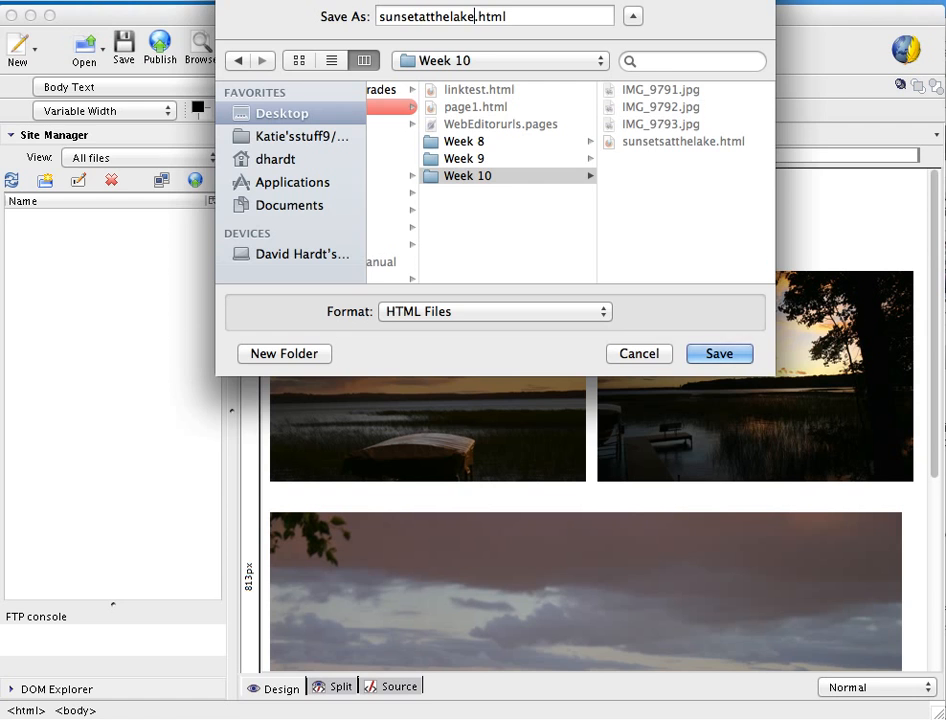
pyautogui.click(728, 357)
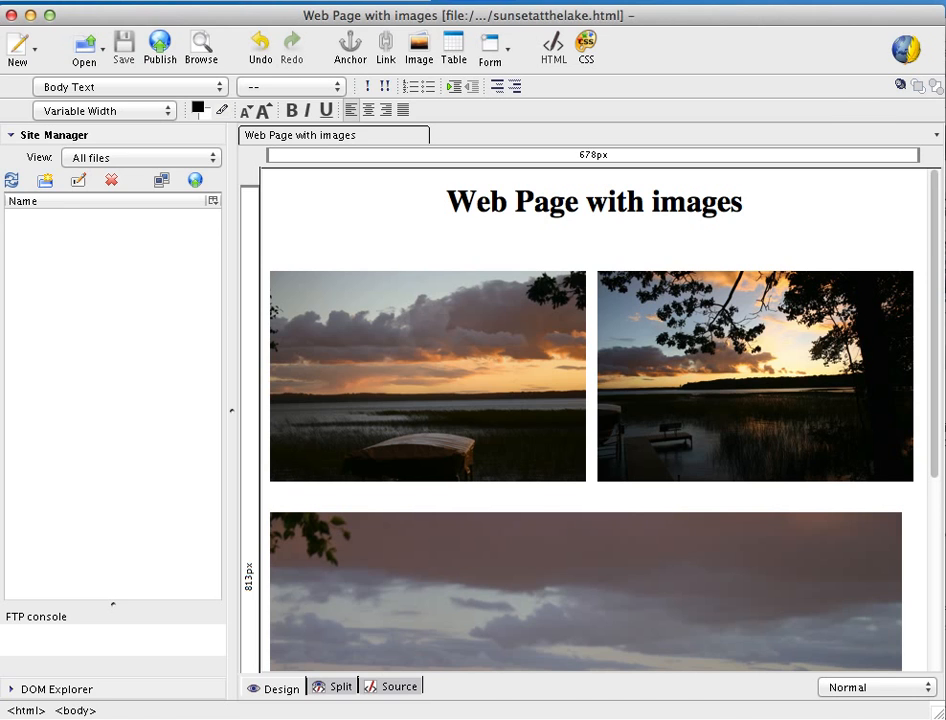
# Switch to Safari and open sunsetatthelake.html from the Week 10 folder
pyautogui.press('super+Tab')
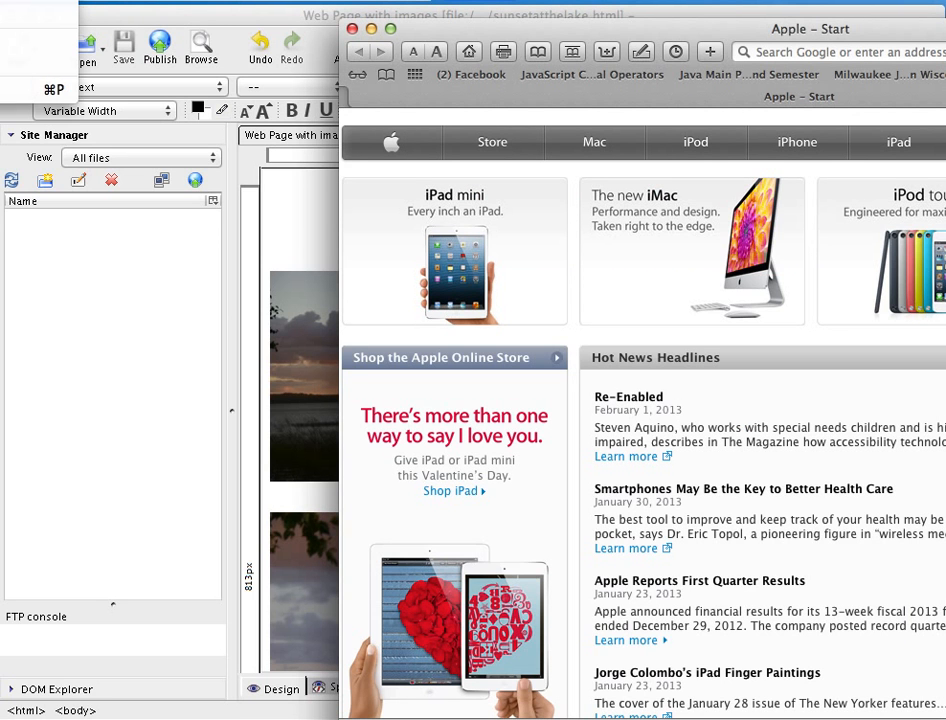
pyautogui.press('super+o')
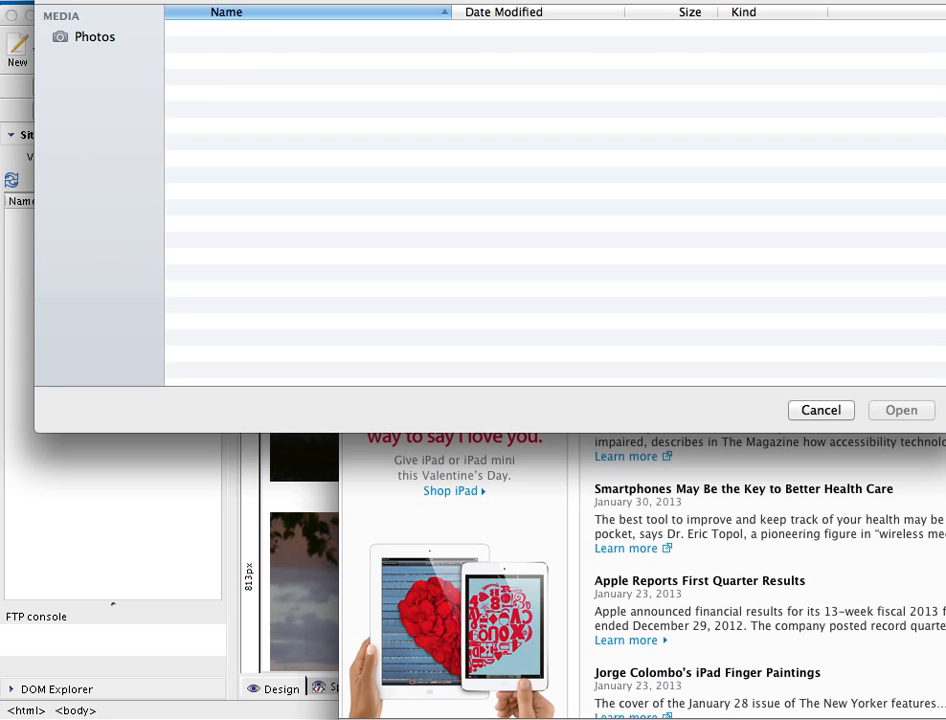
pyautogui.scroll(-15, 320, 175)
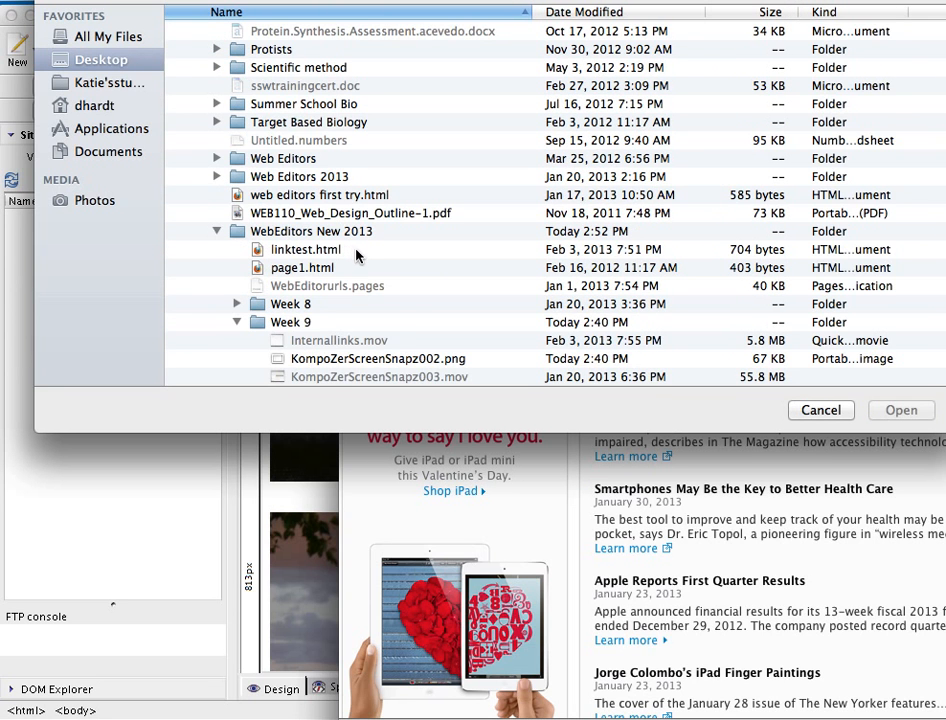
pyautogui.scroll(-2, 406, 340)
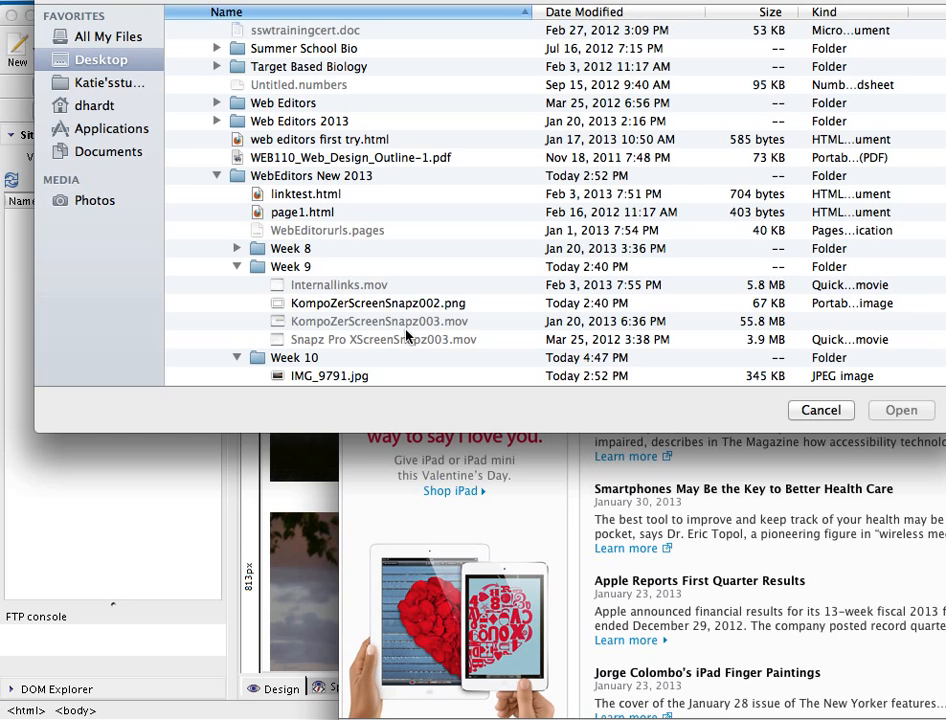
pyautogui.scroll(-5, 407, 334)
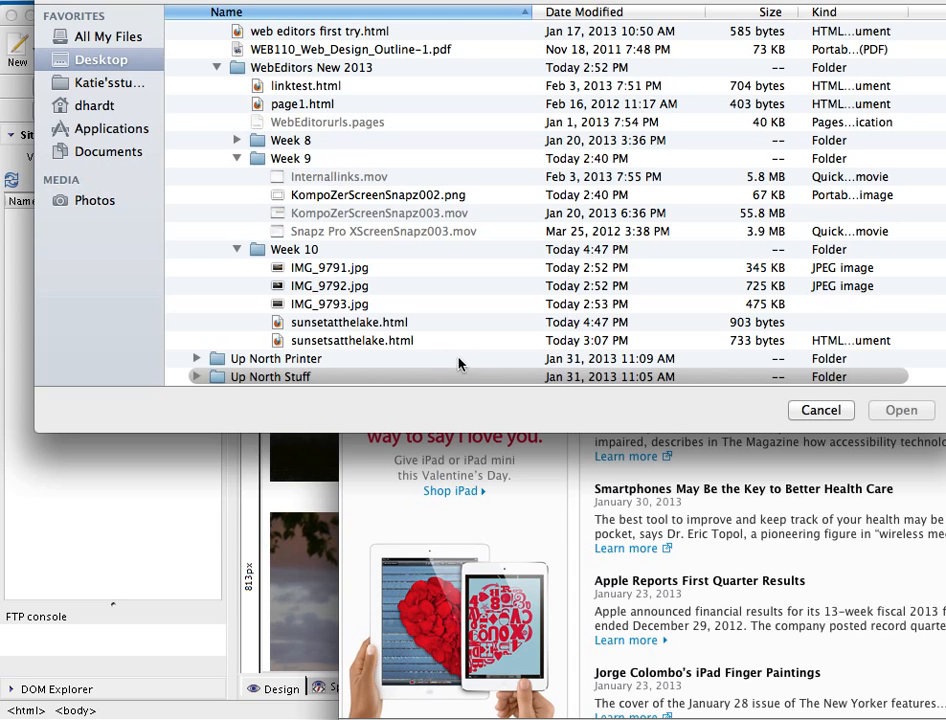
pyautogui.click(393, 325)
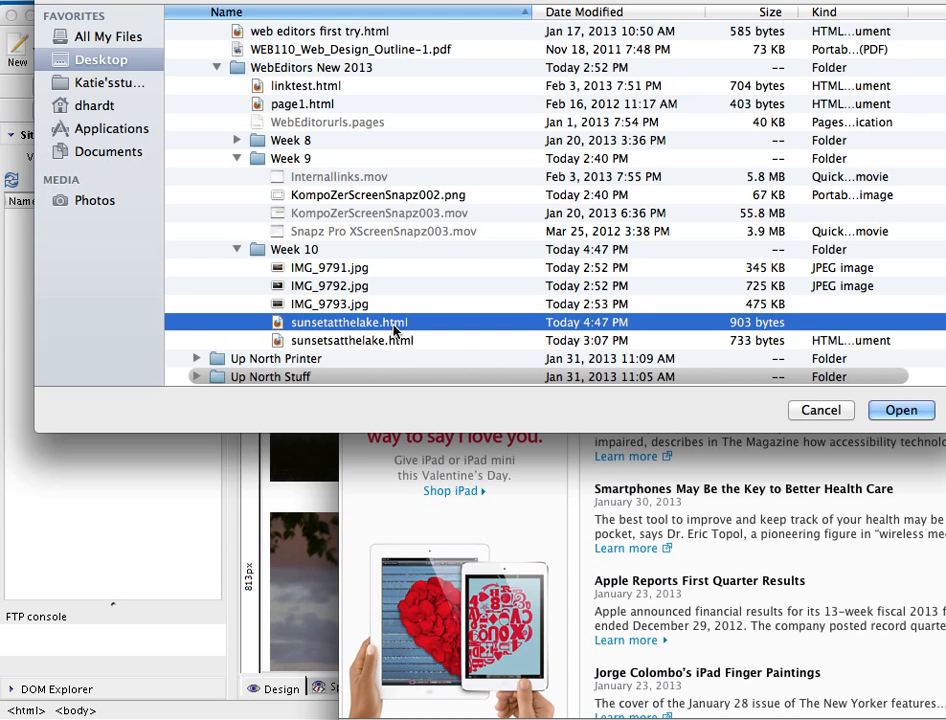
pyautogui.click(884, 412)
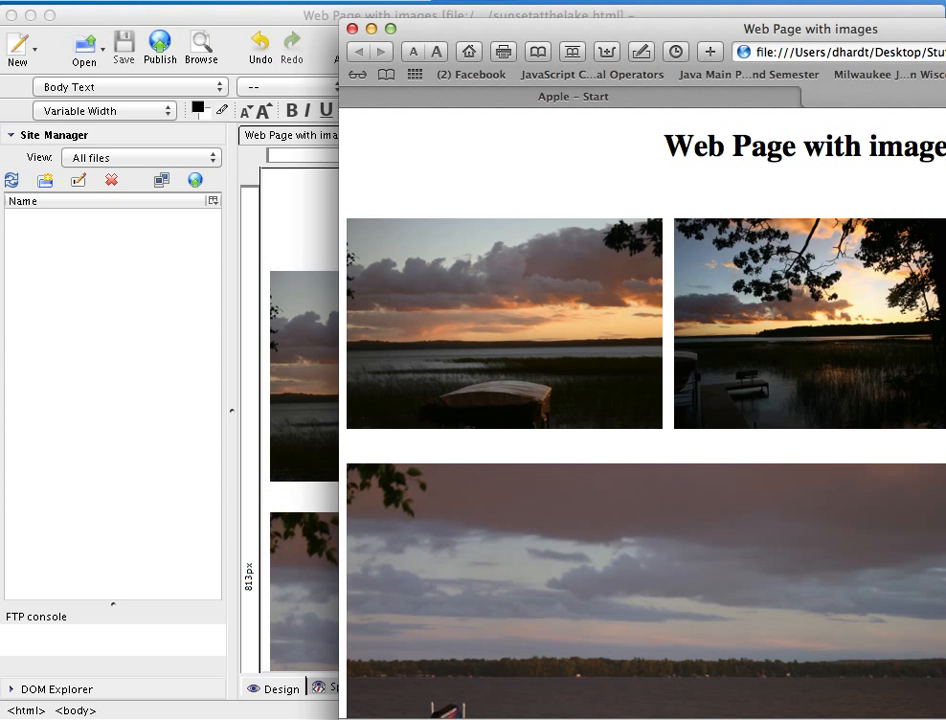
# Enlarge the browser window and scroll through the page to review the images
pyautogui.moveTo(945, 26); pyautogui.dragTo(846, 17)
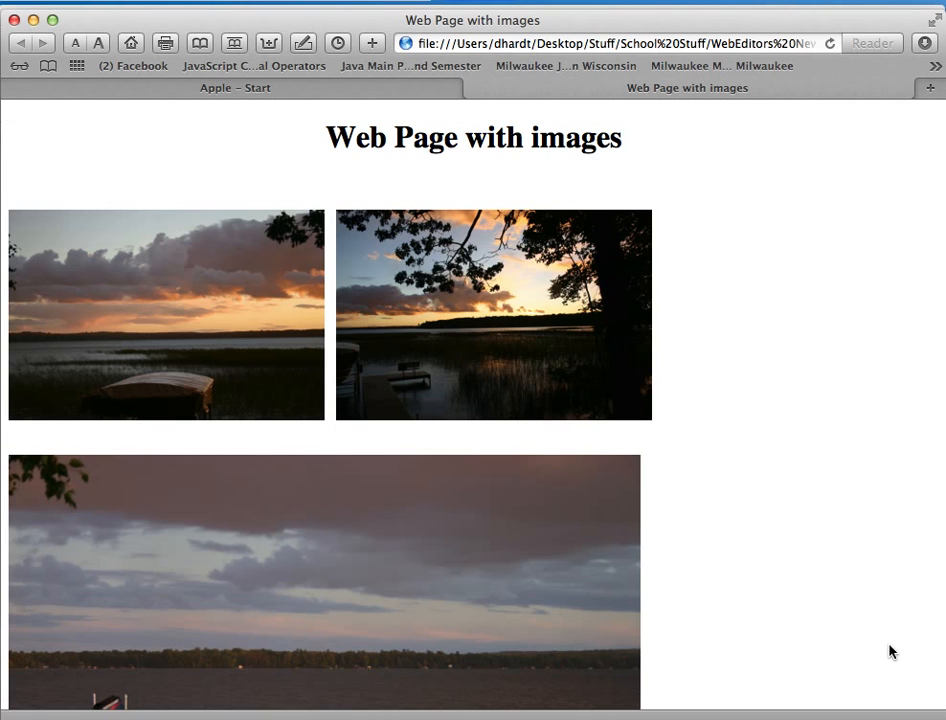
pyautogui.scroll(-5, 890, 649)
pyautogui.scroll(3, 889, 651)
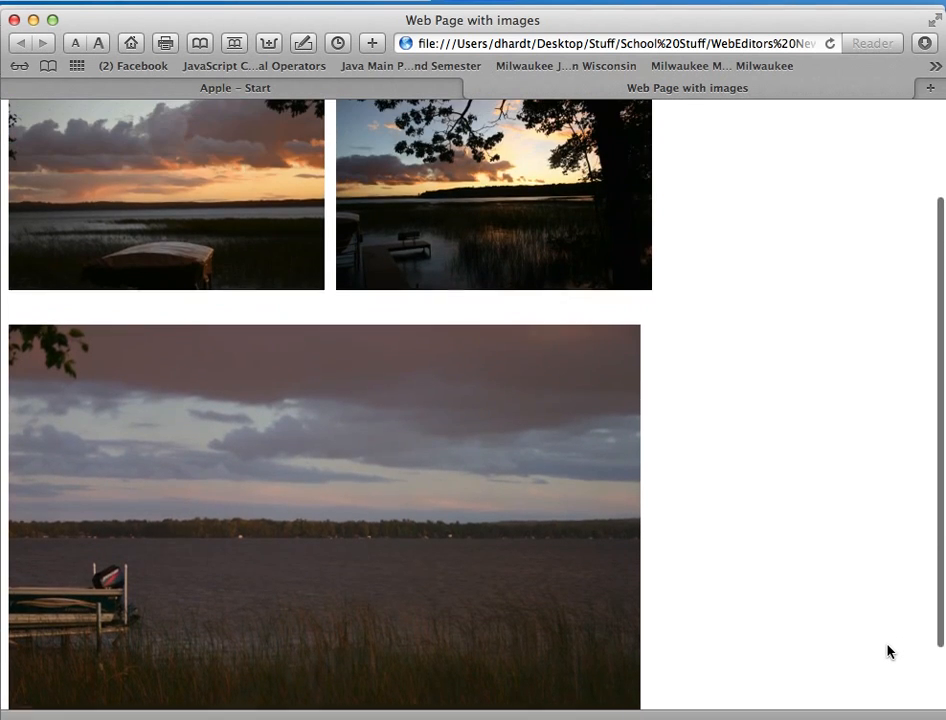